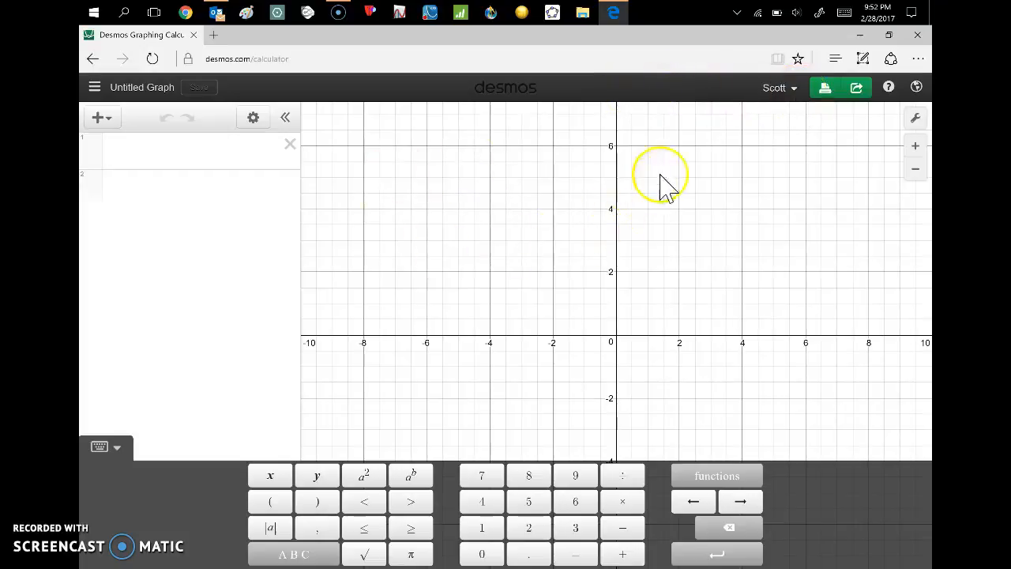
left_click(794, 89)
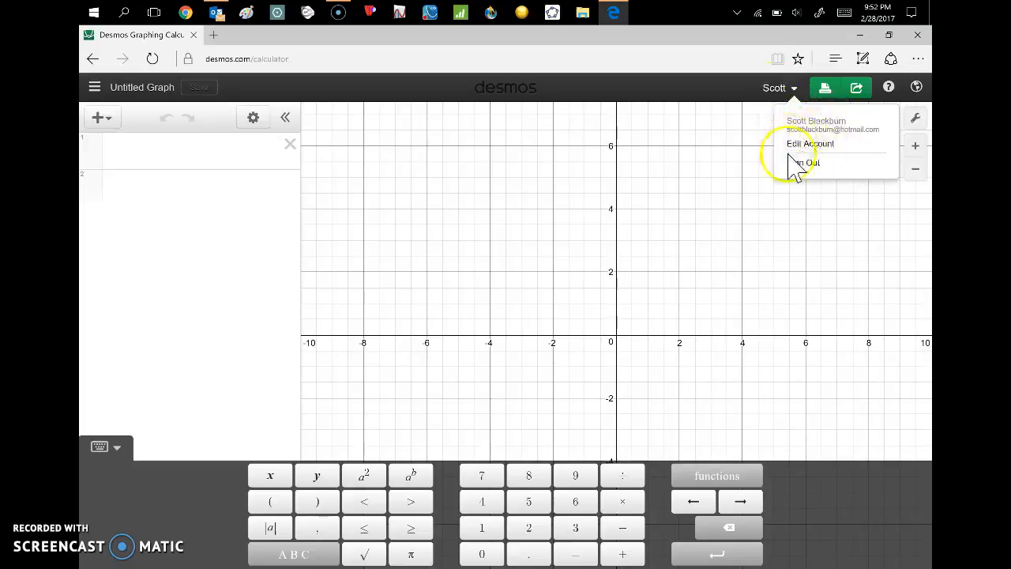
left_click(712, 91)
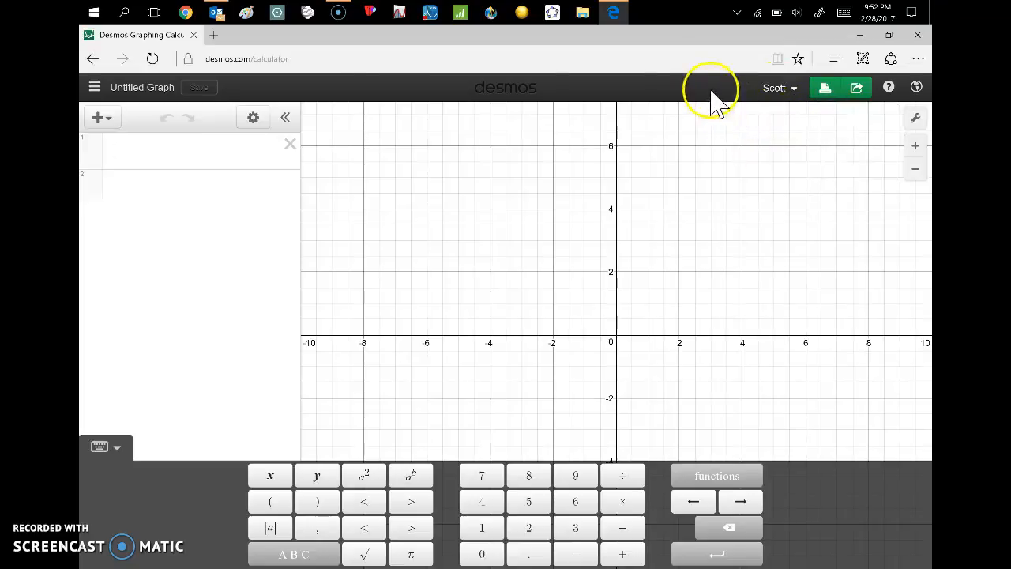
Save the untitled graph to the account under the title "project"
left_click(159, 89)
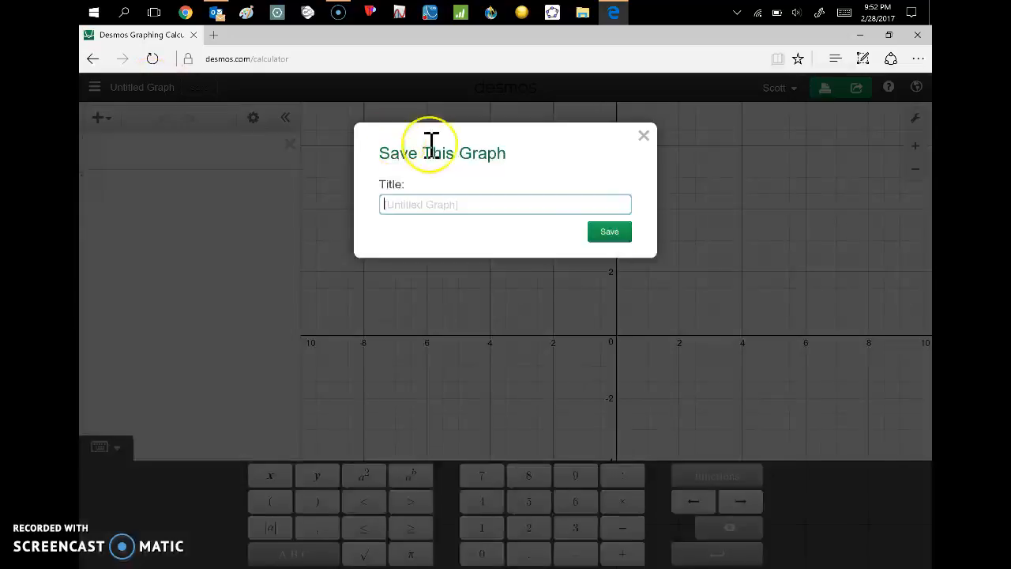
type("project")
left_click(594, 233)
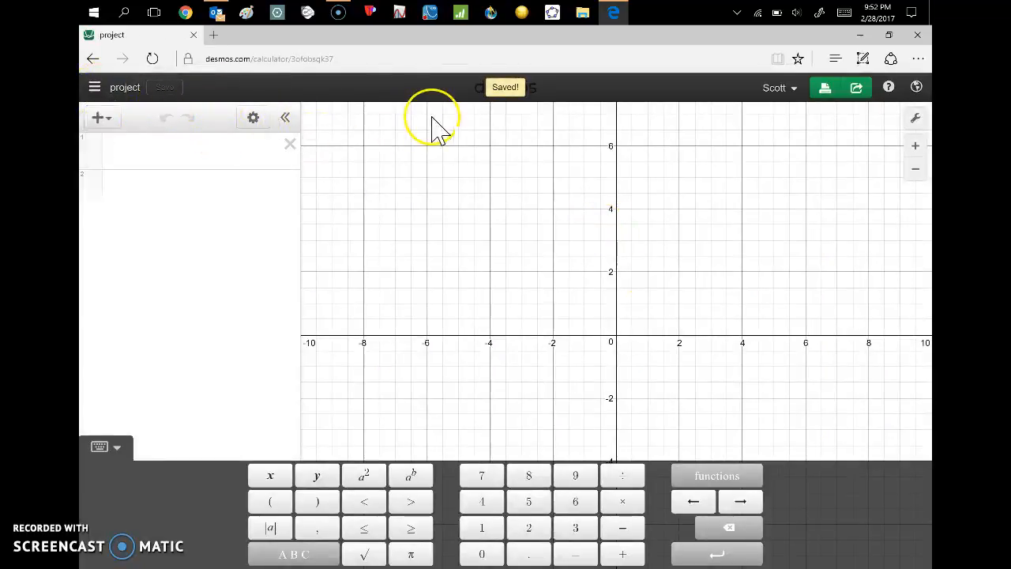
Preview the saved graphs "adv alg 2 project", "Test File" and "project" without opening any, and close the saved graphs list
left_click(94, 88)
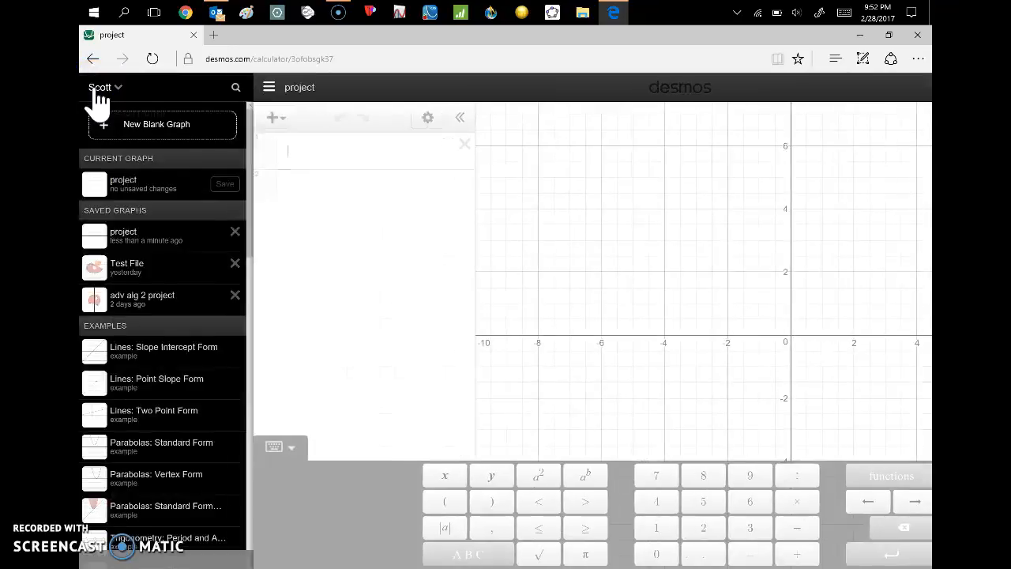
left_click(150, 302)
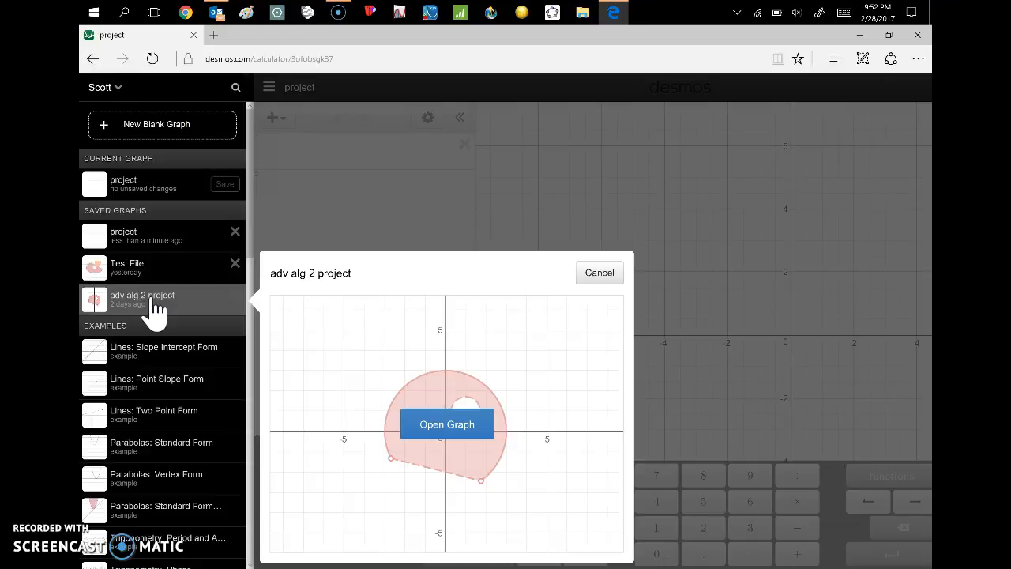
left_click(133, 268)
left_click(140, 242)
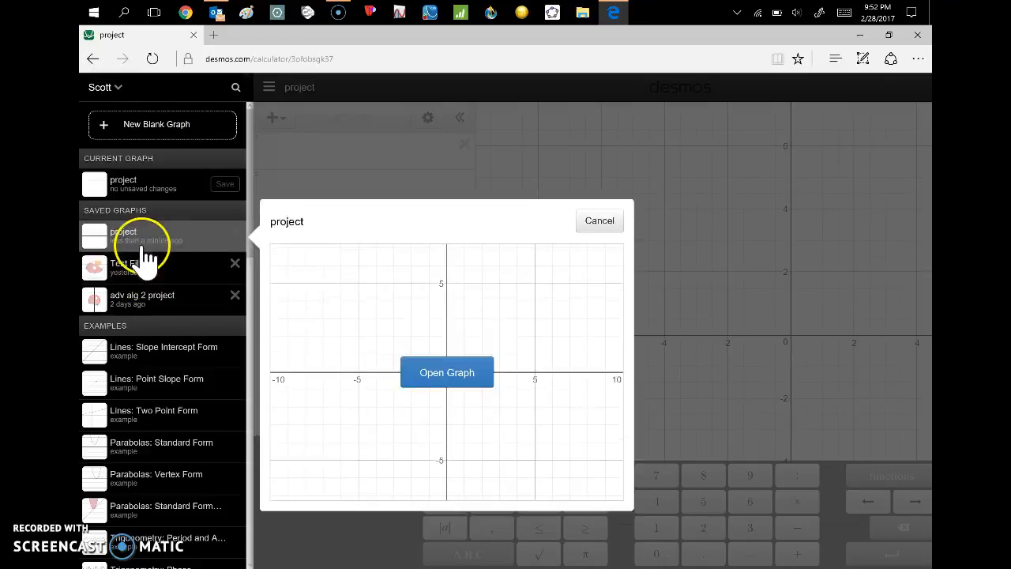
left_click(615, 222)
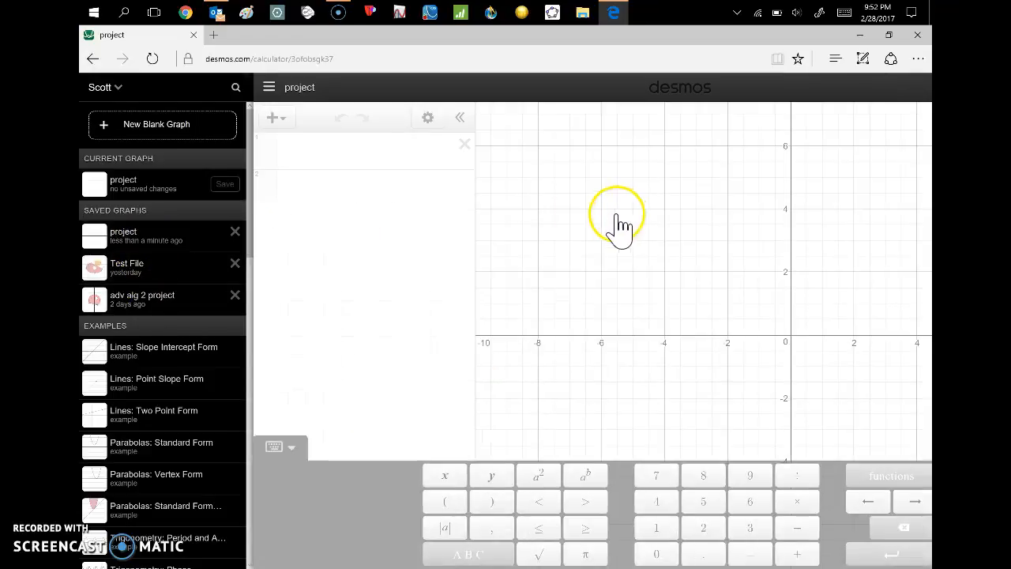
left_click(269, 87)
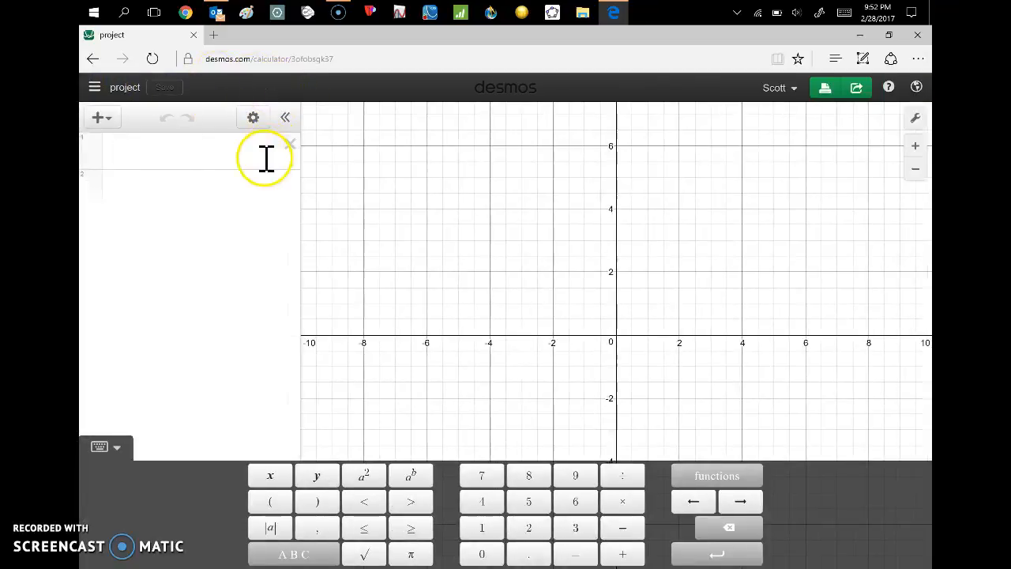
Graph the inequality x^2 + y^2 < 36 in the first expression line and hide the on-screen keypad
left_click(218, 158)
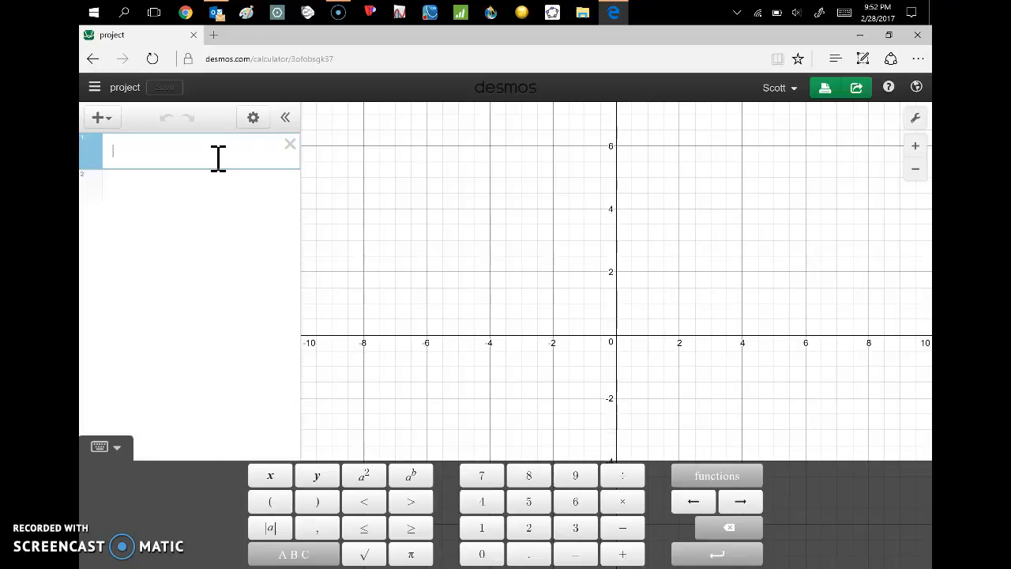
type("x^2")
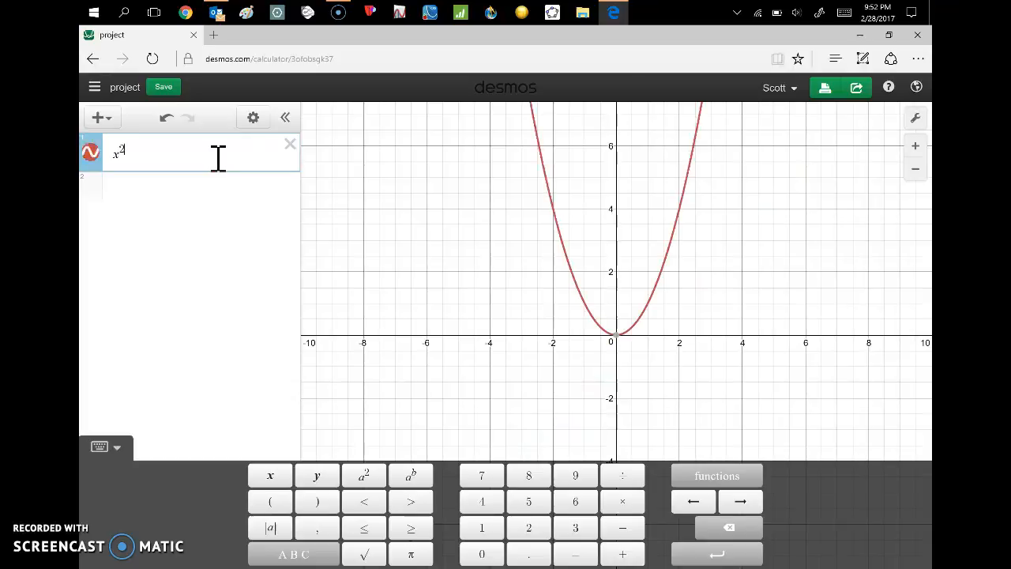
type("+y")
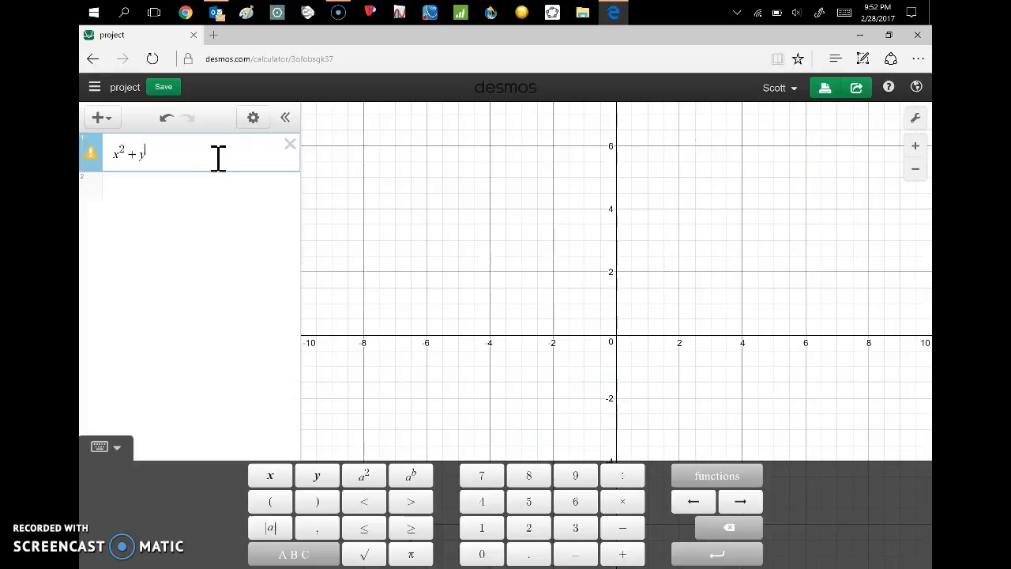
type("^2")
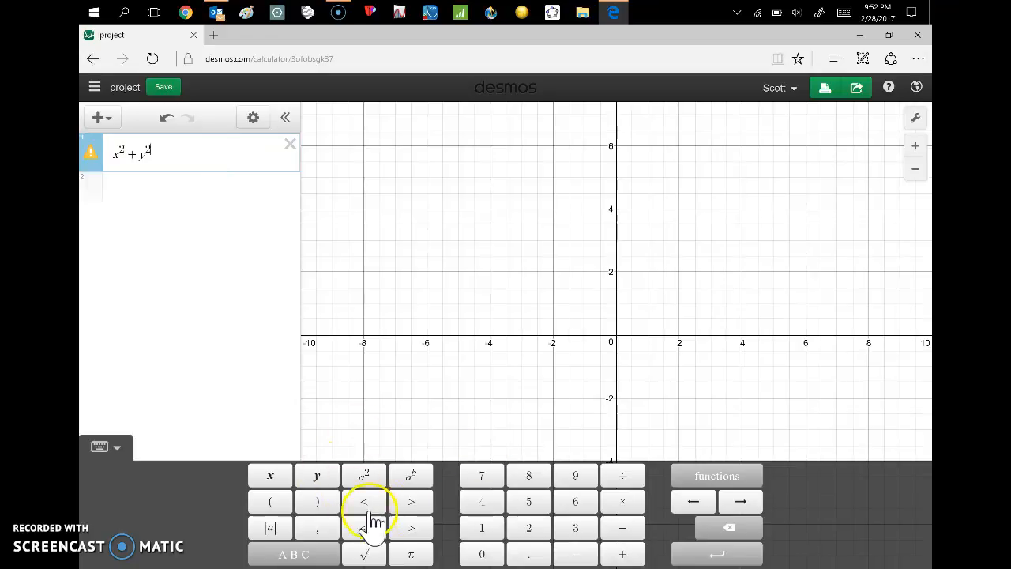
left_click(414, 510)
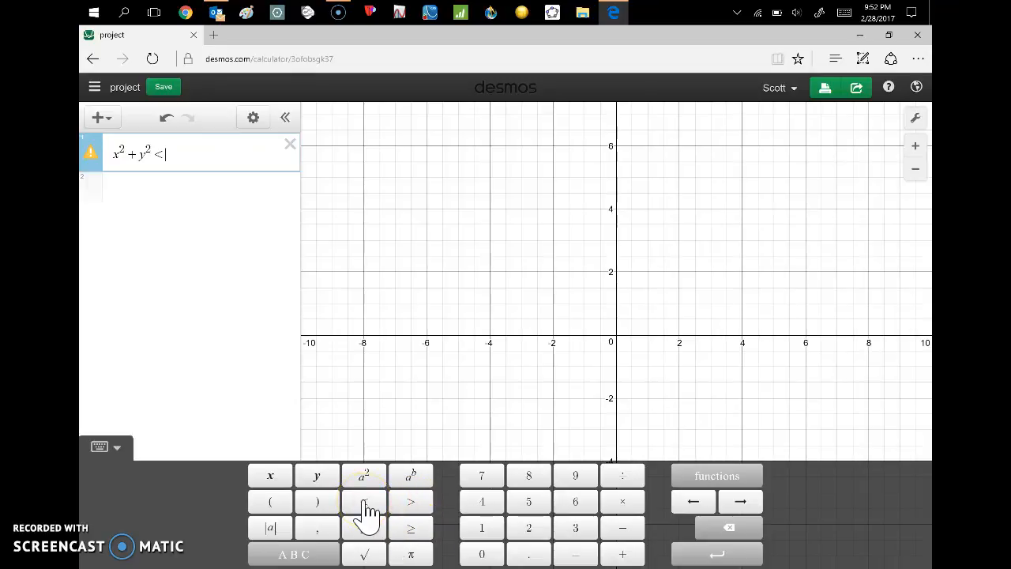
type("36")
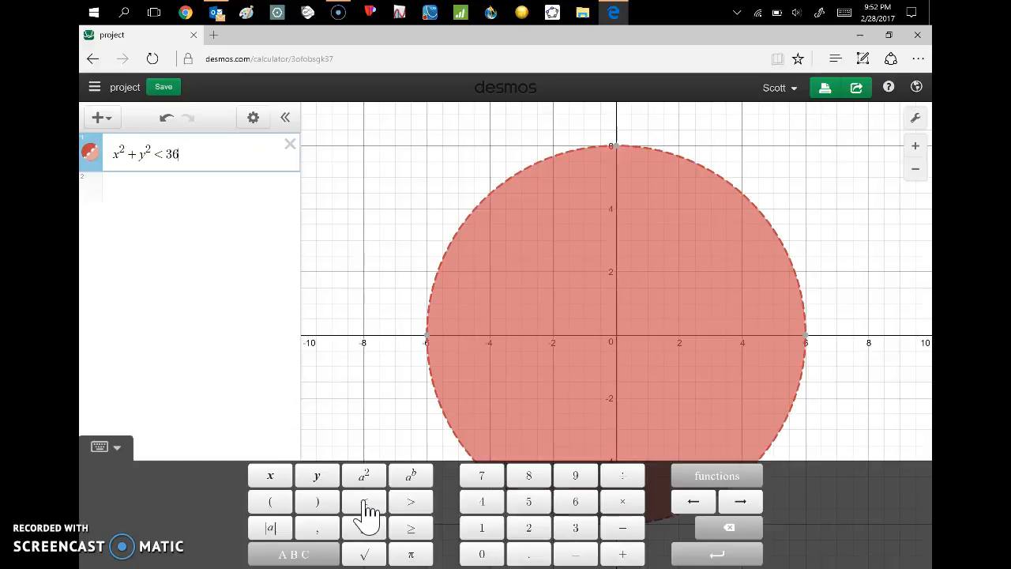
left_click(715, 556)
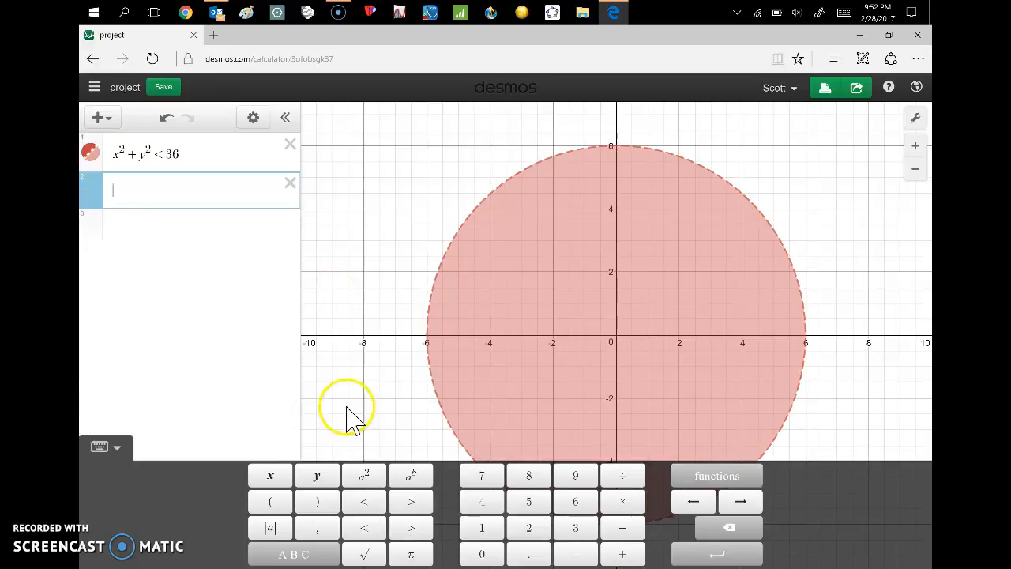
left_click(100, 448)
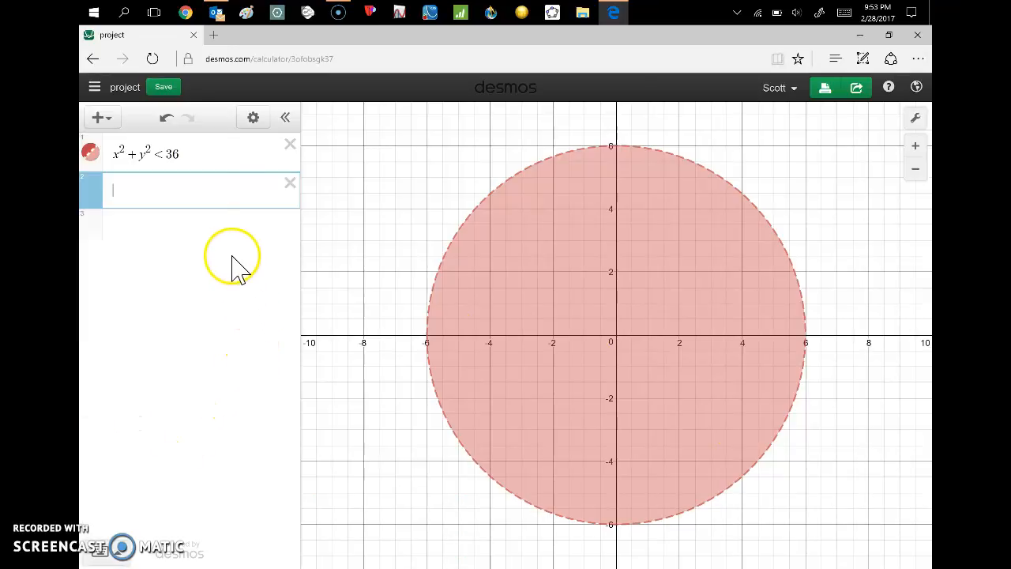
Append the domain restriction {y ≤ 4} to the circle inequality in the first expression line
left_click(207, 156)
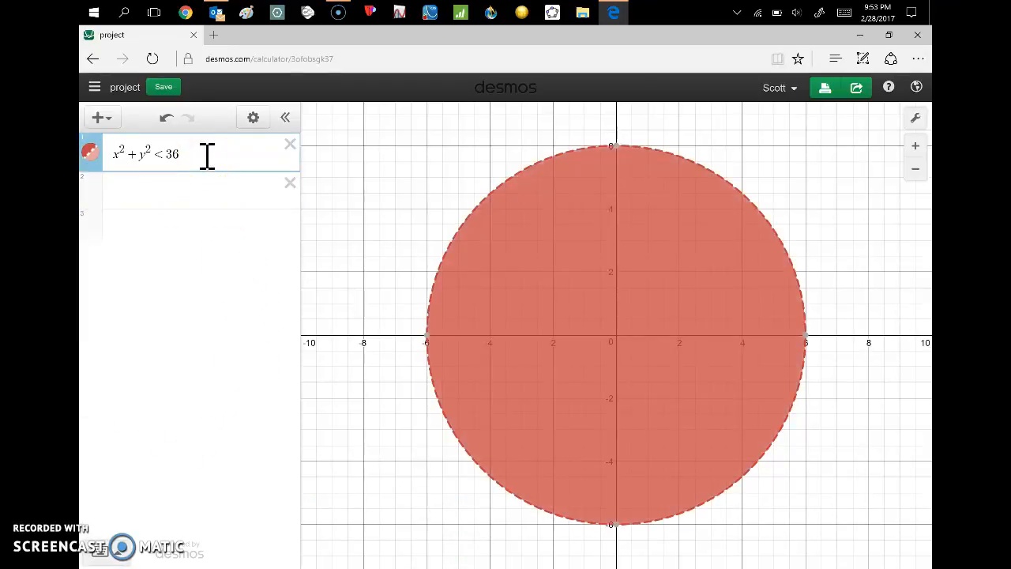
left_click(258, 176)
type("{")
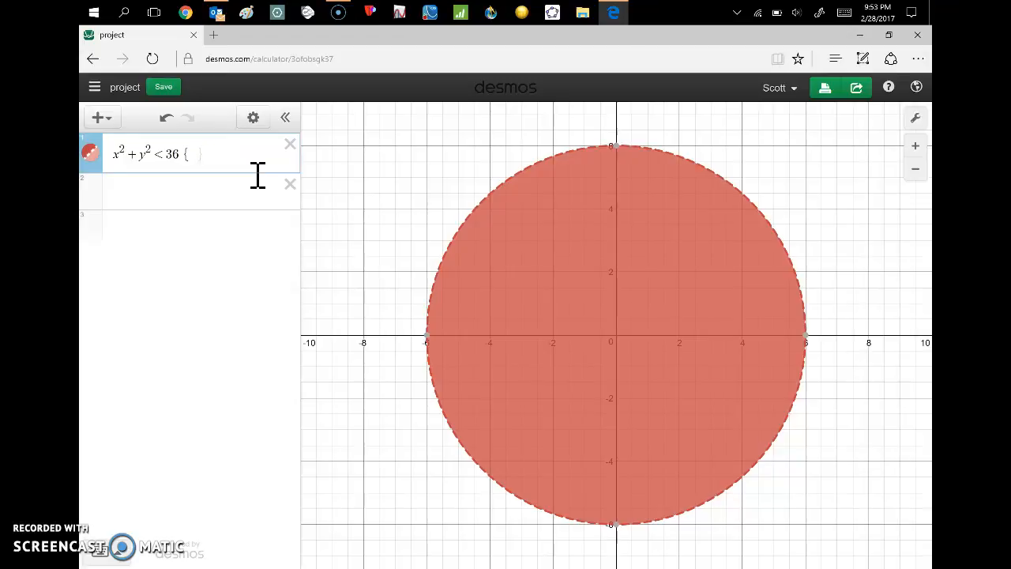
type("y")
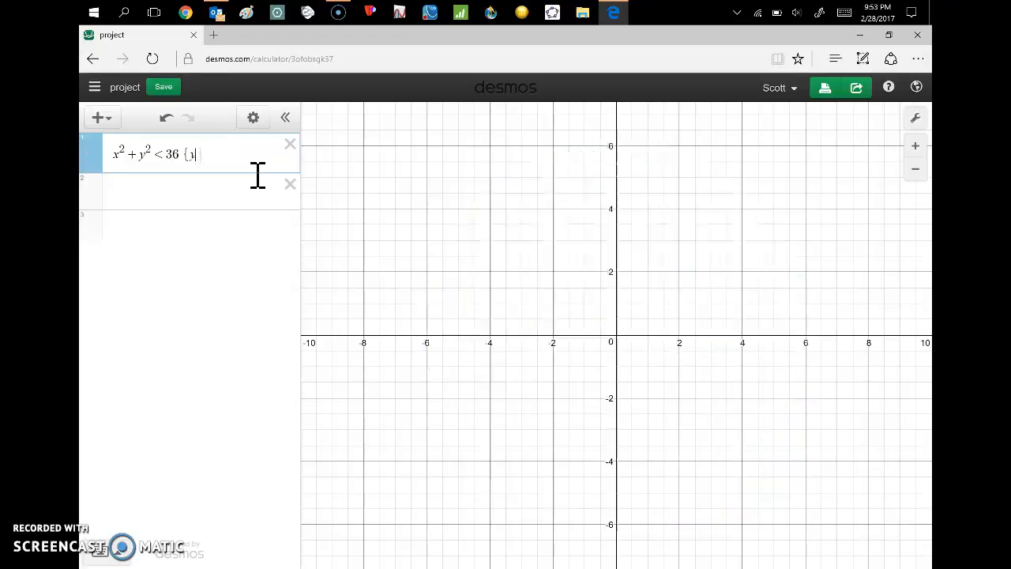
type("<")
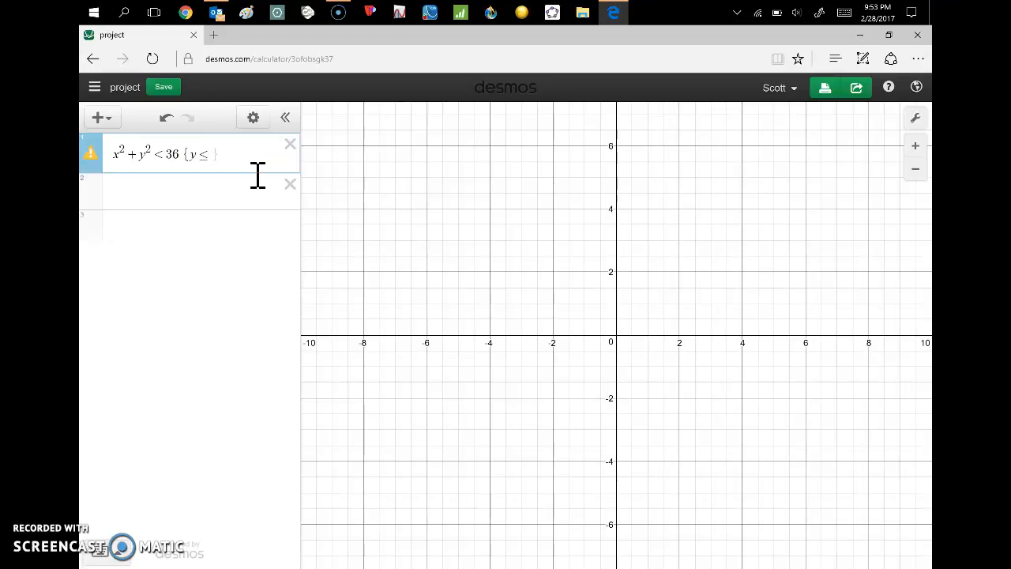
type("=4")
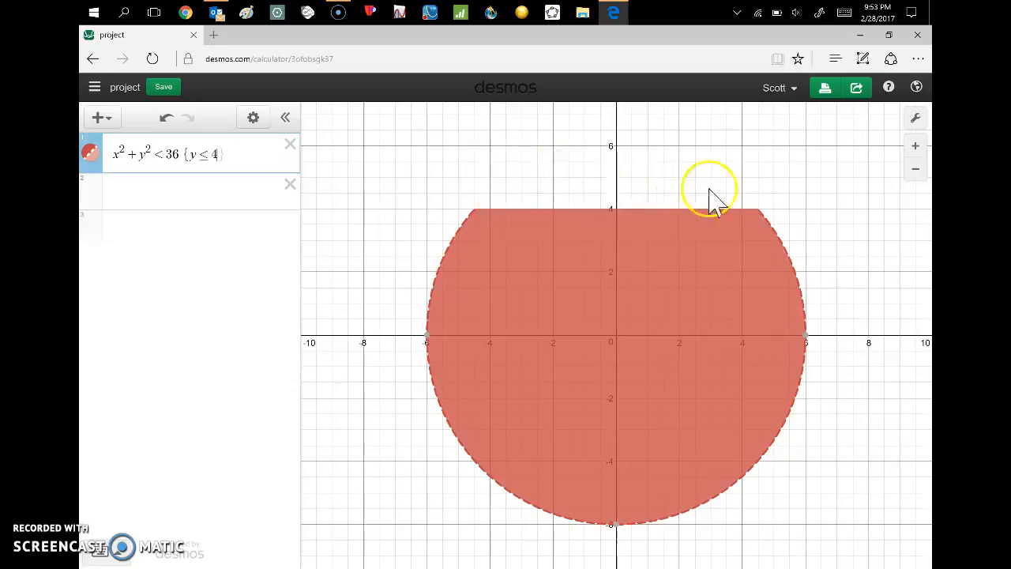
Add a second restriction {x^2 + y^2 ≥ 1} after {y ≤ 4} to cut a hole in the shaded circle
left_click(242, 151)
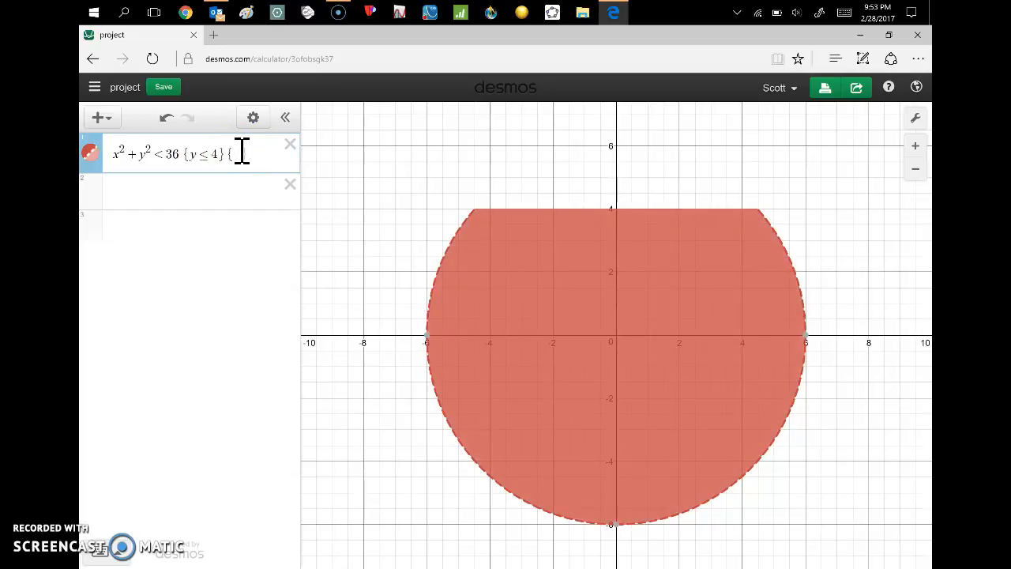
type("y")
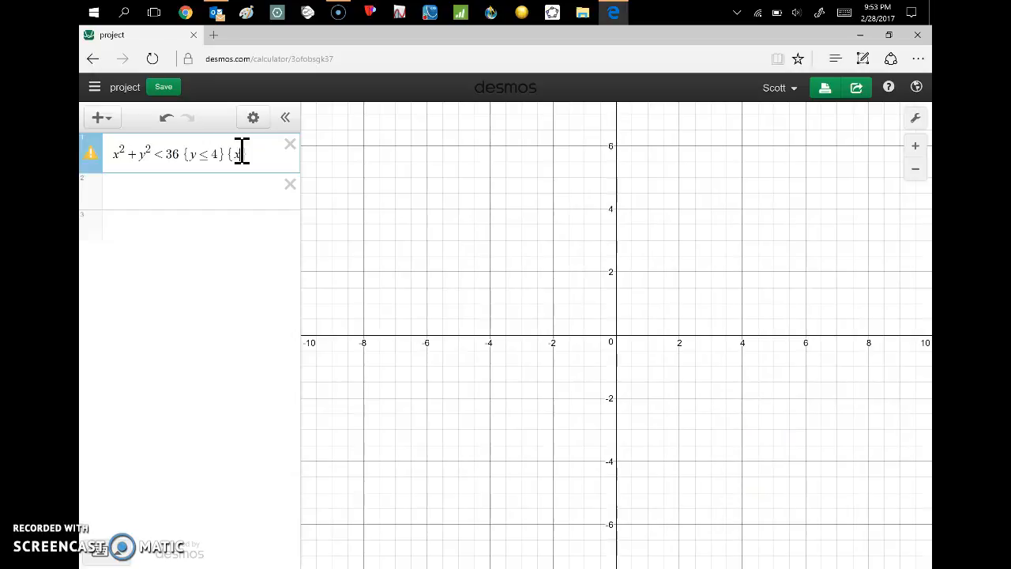
type("^2")
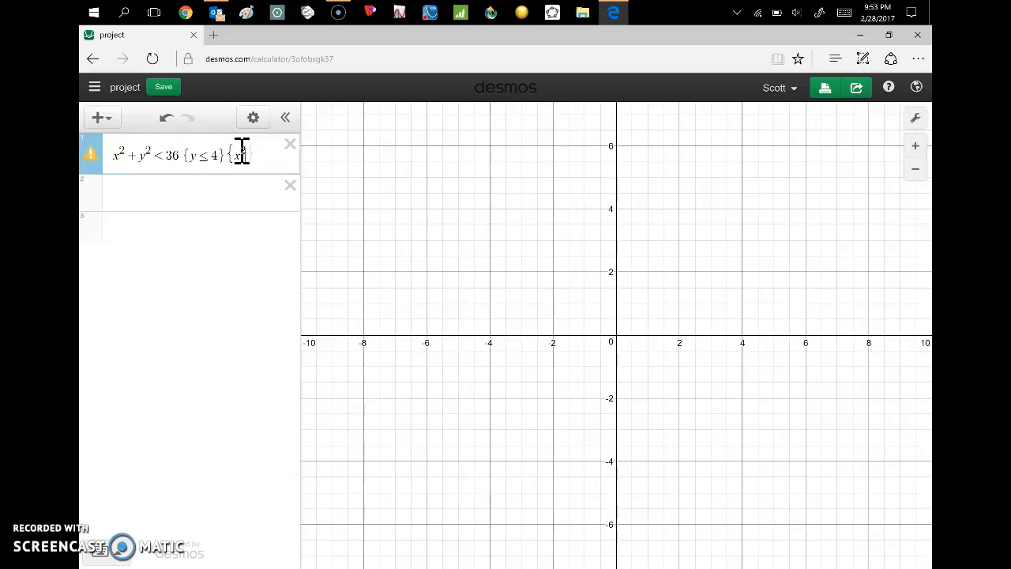
type("+y^")
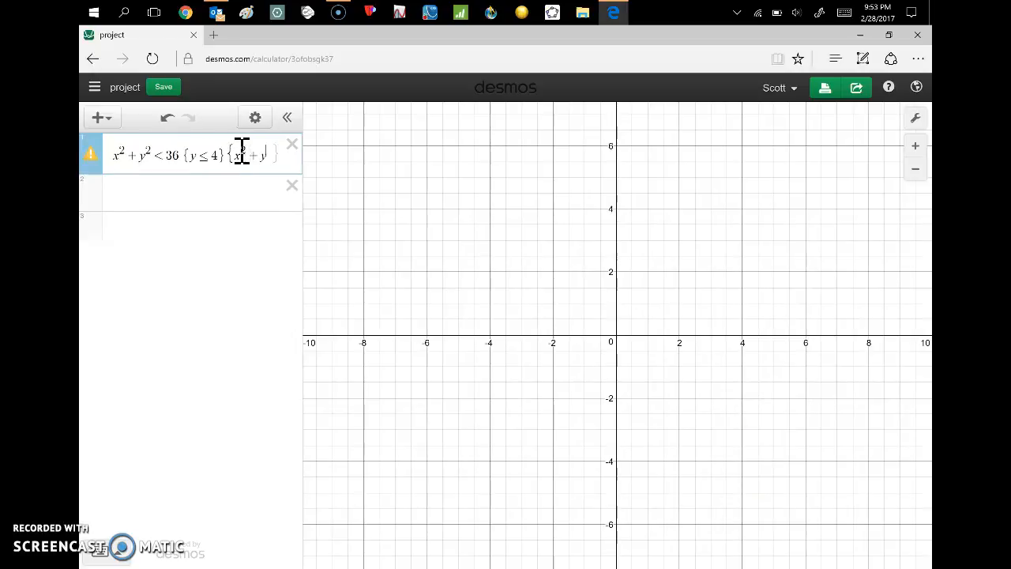
type("2")
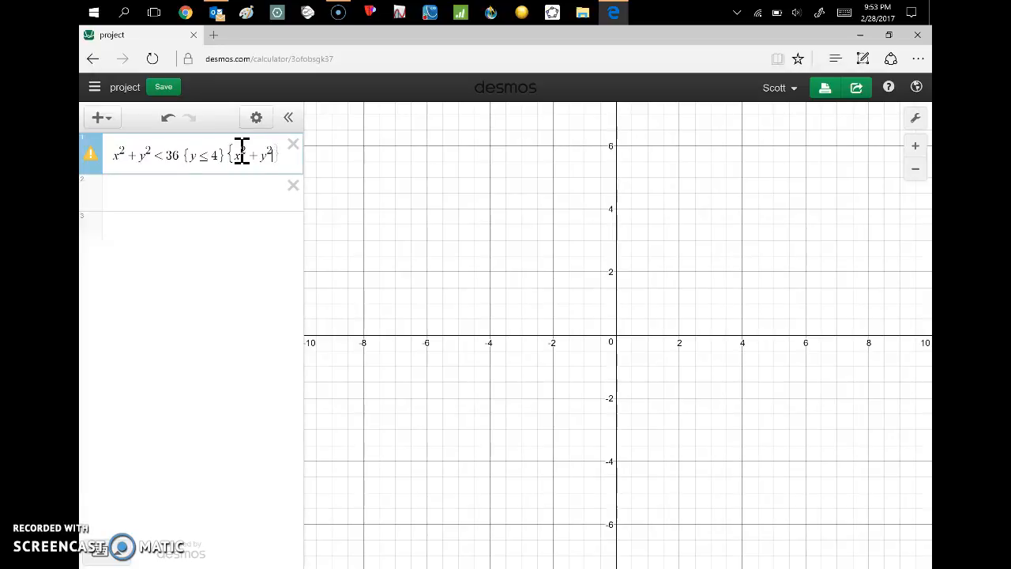
type(">")
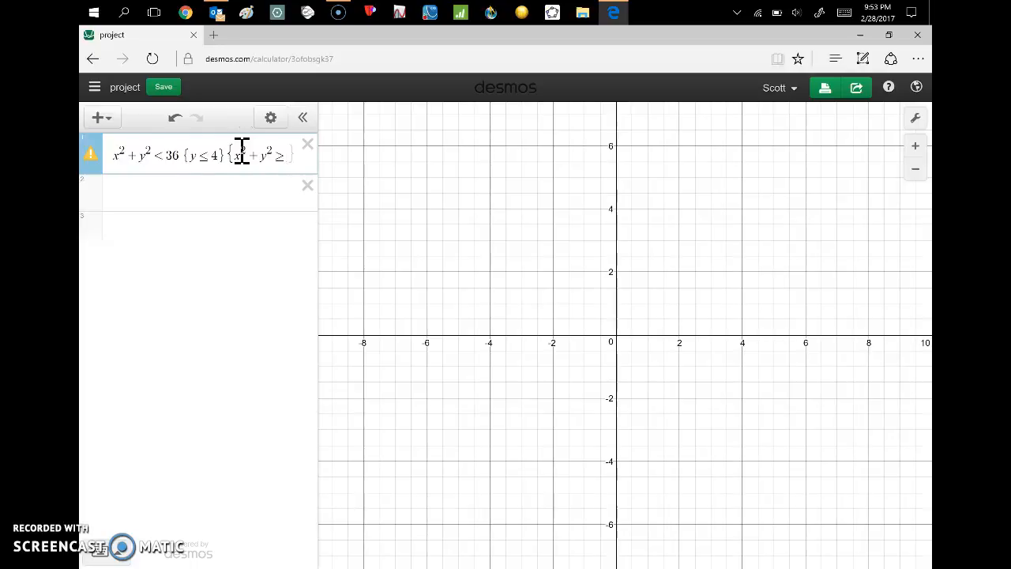
type("1")
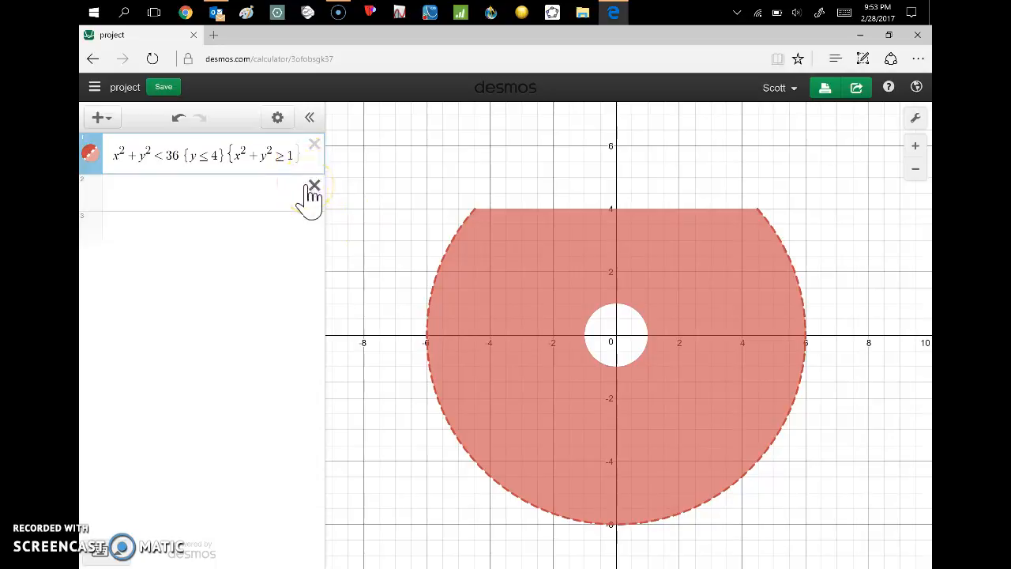
key("Right")
type("(")
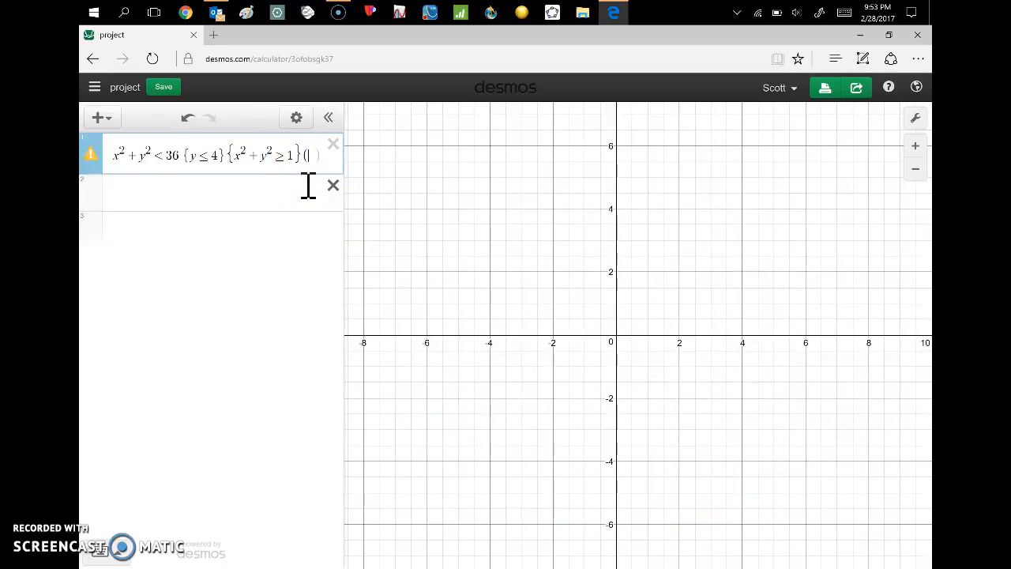
key("BackSpace")
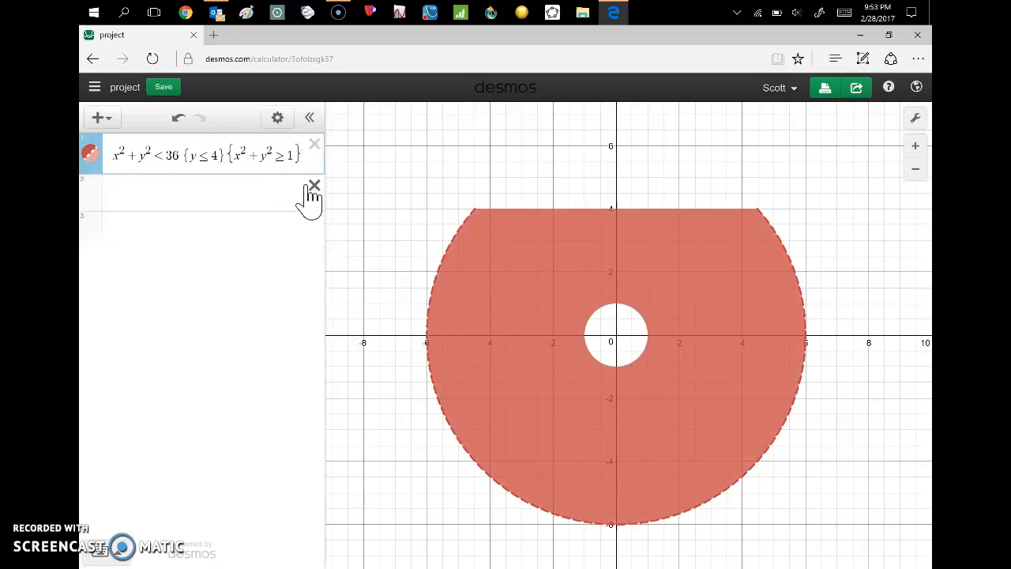
type("{")
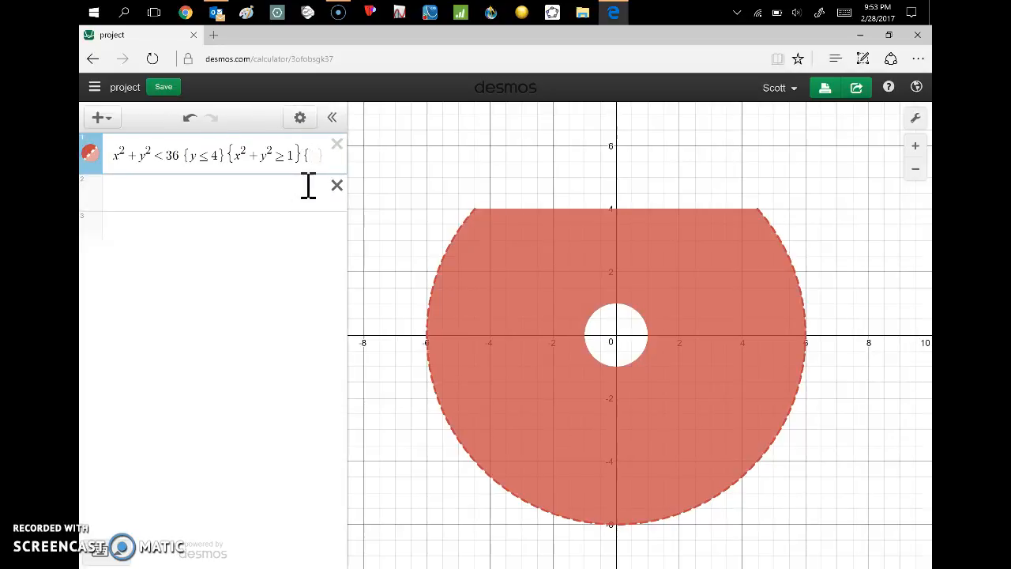
type("y")
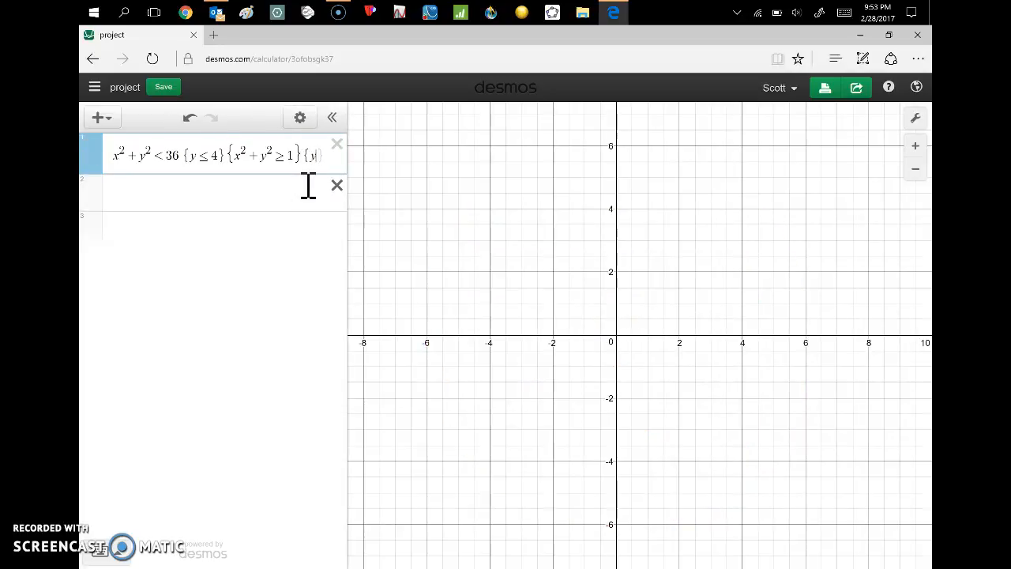
key("BackSpace")
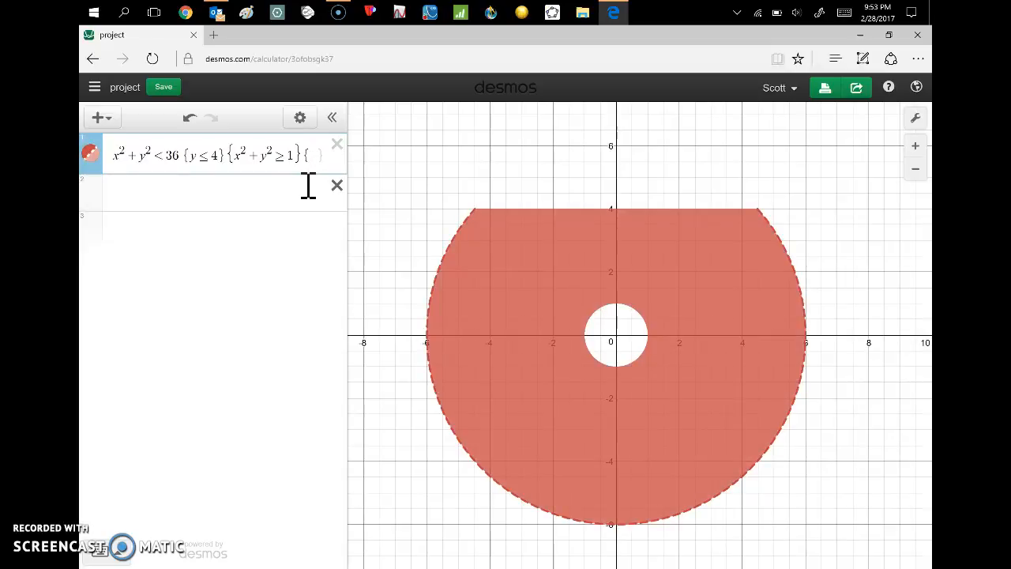
key("BackSpace")
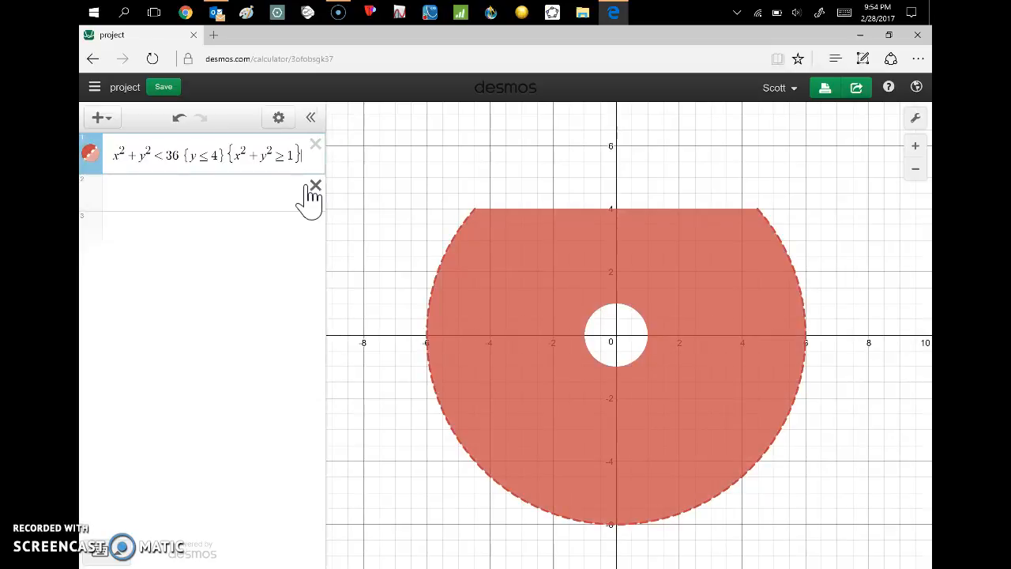
Insert the coefficient a before y^2 in the second restriction of the circle inequality and set its new slider to -0.4
left_click(263, 157)
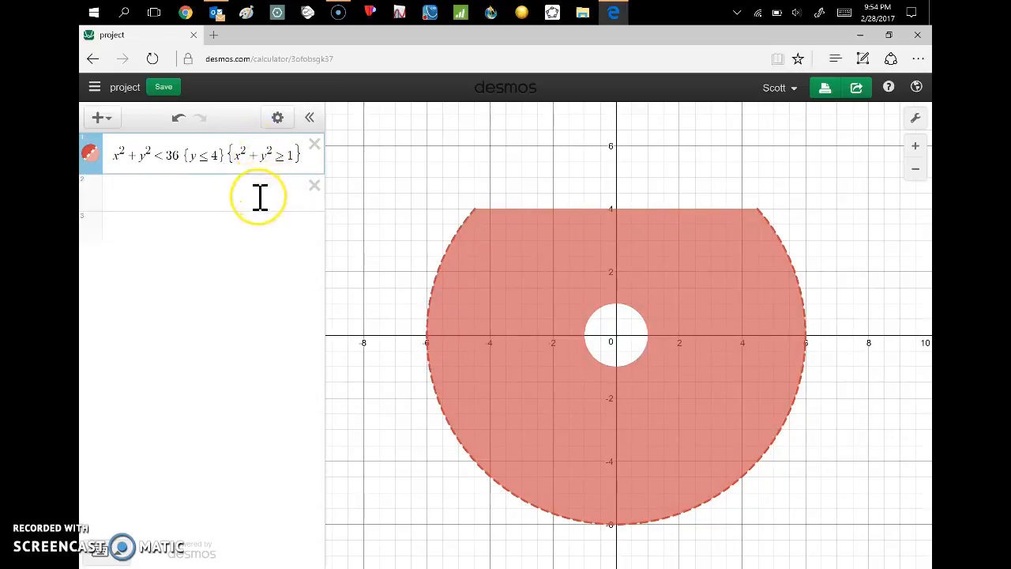
type("a·")
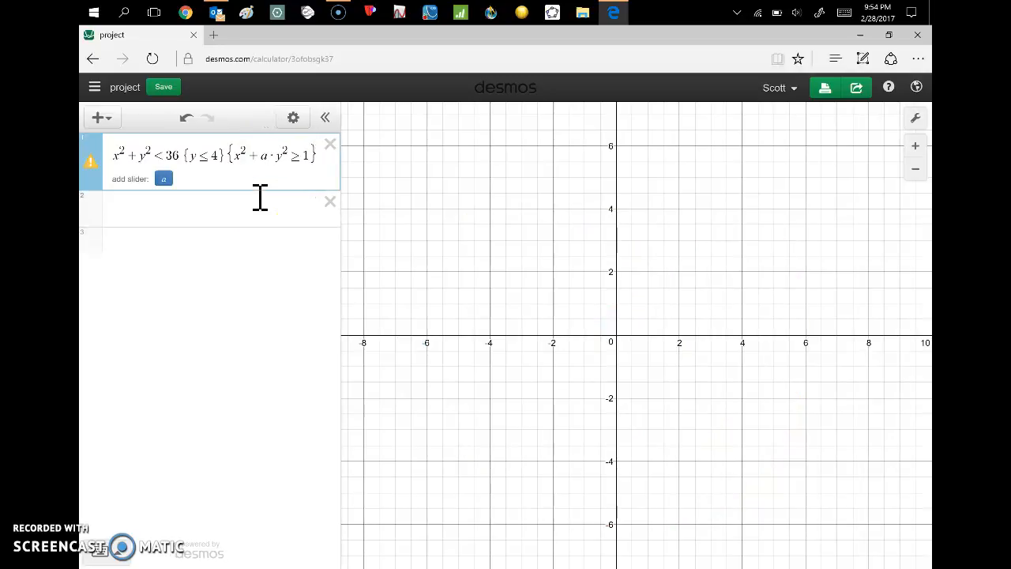
left_click(290, 178)
type("*")
left_click(164, 180)
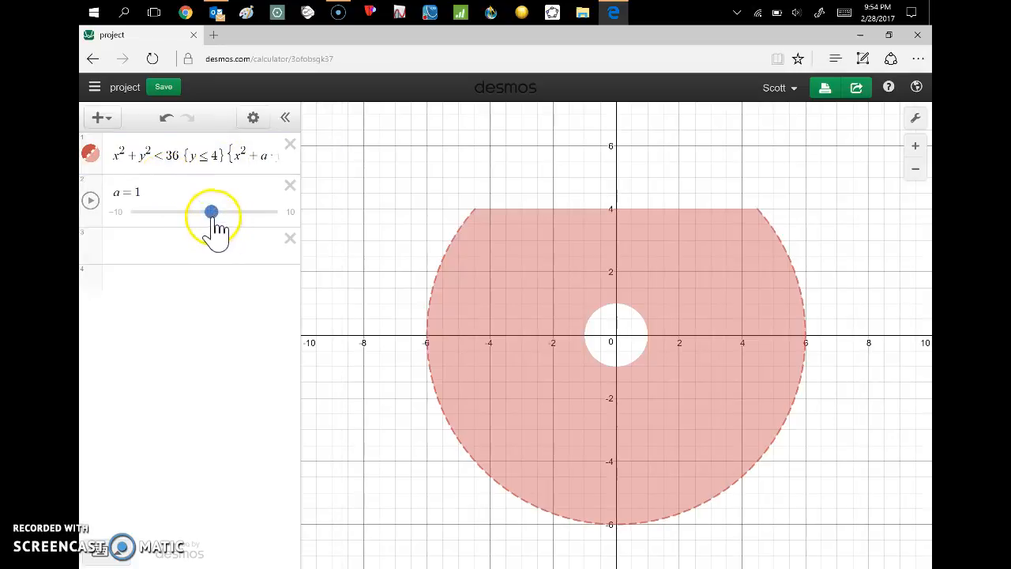
mouse_move(214, 217)
left_mouse_down()
mouse_move(234, 219)
mouse_move(189, 222)
mouse_move(223, 222)
mouse_move(203, 224)
left_mouse_up()
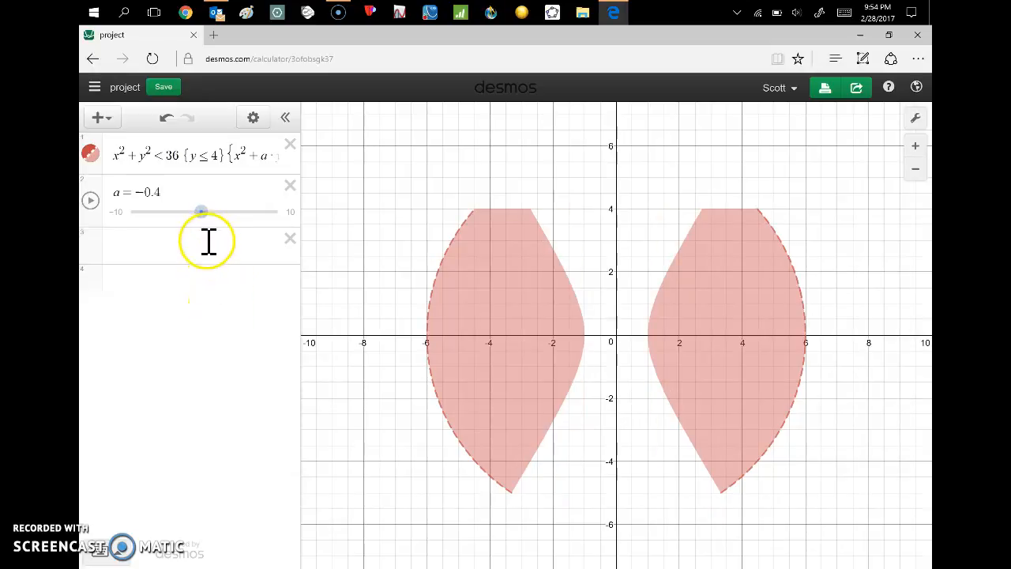
Append a third restriction {y > .2x - 3} to the first inequality and start a new expression line below it
left_click(257, 158)
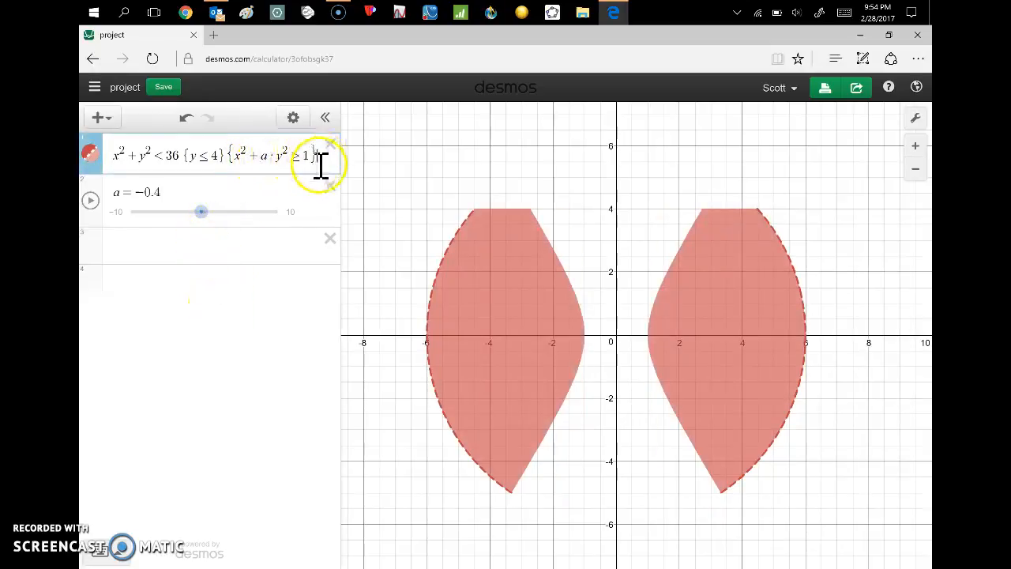
type("{")
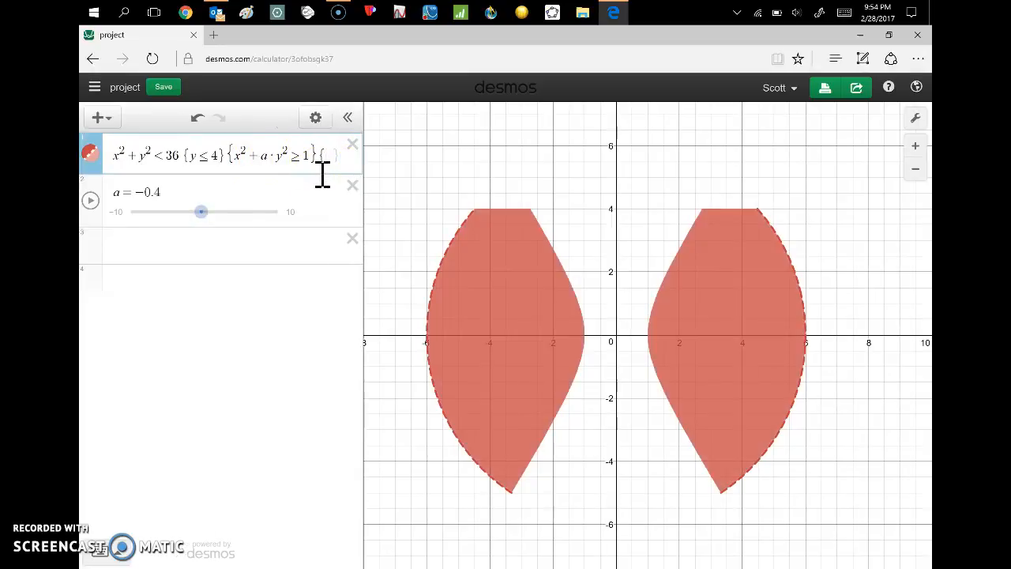
type("y")
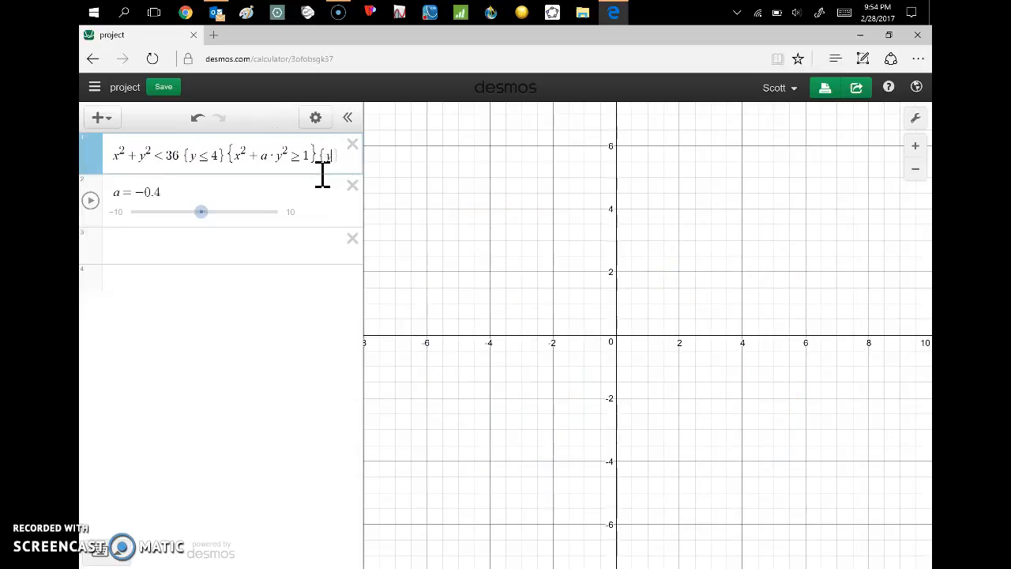
type(">")
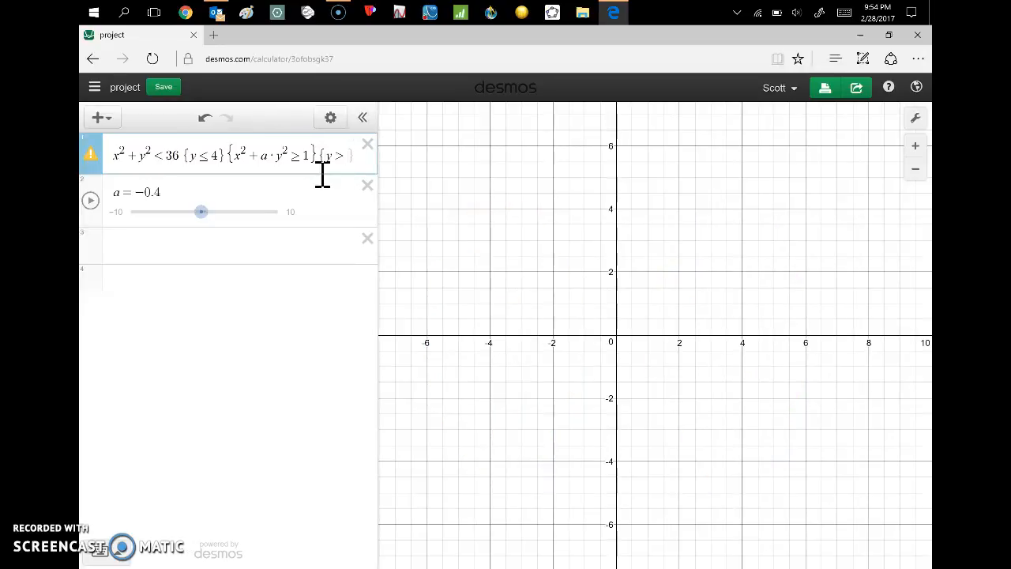
type(".2")
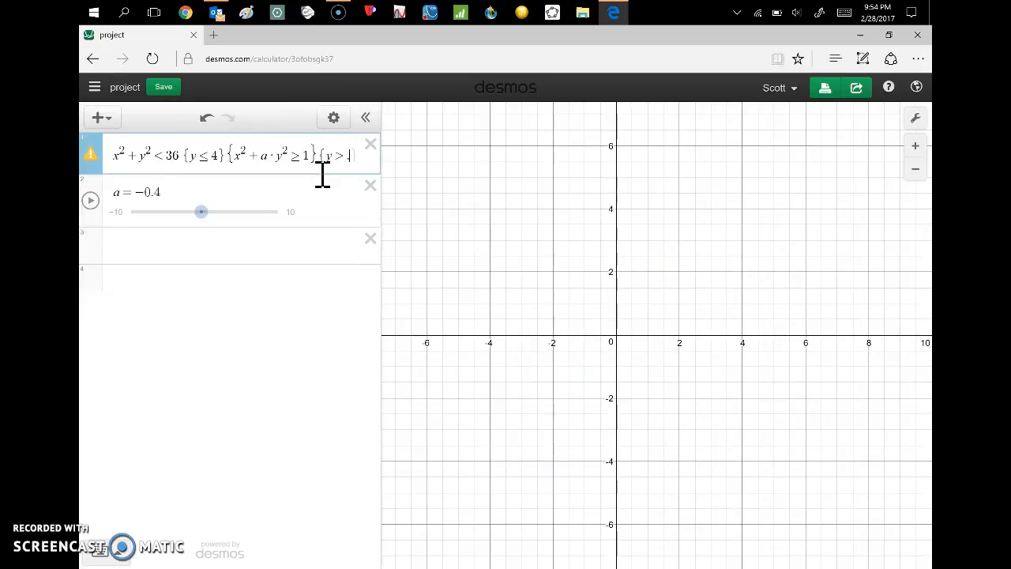
type("x")
type("-")
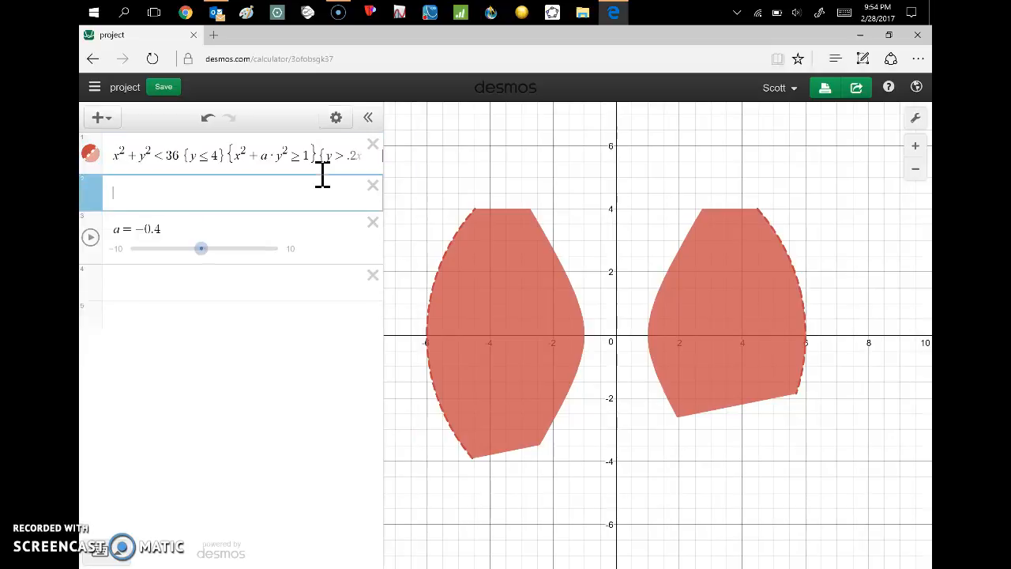
key("Return")
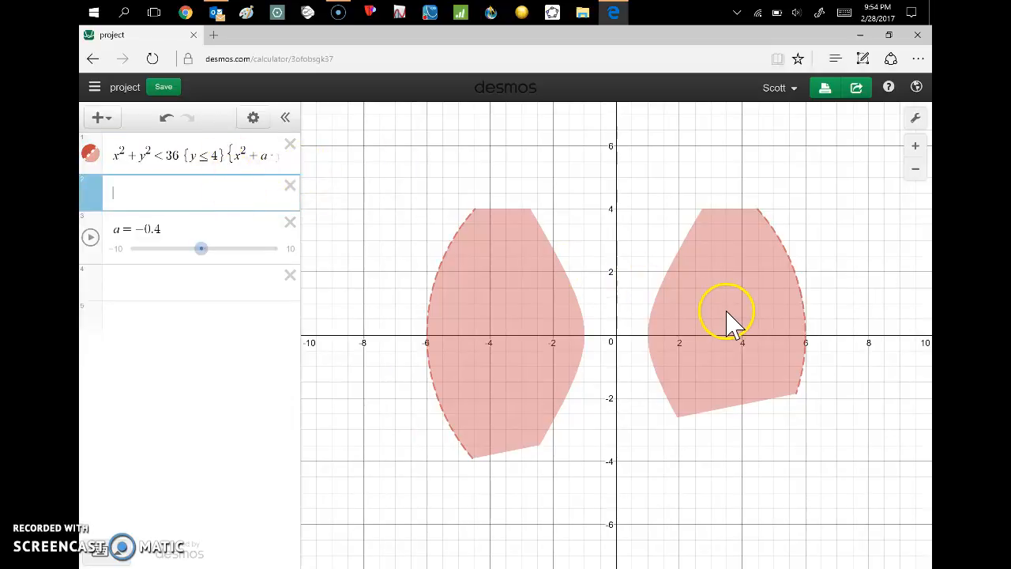
Examine the full first inequality and its three restrictions in curly braces
left_click(418, 197)
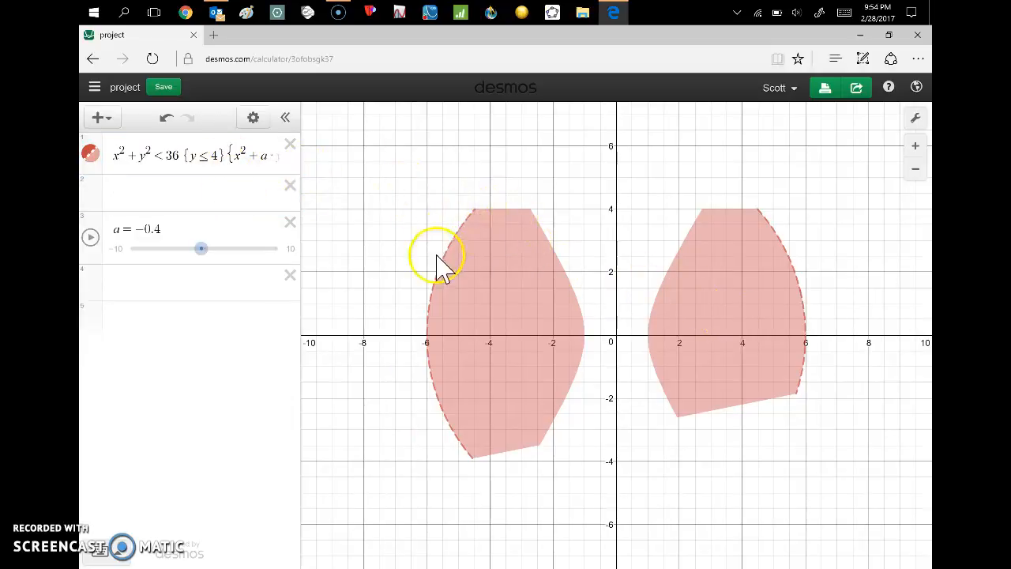
left_click(234, 154)
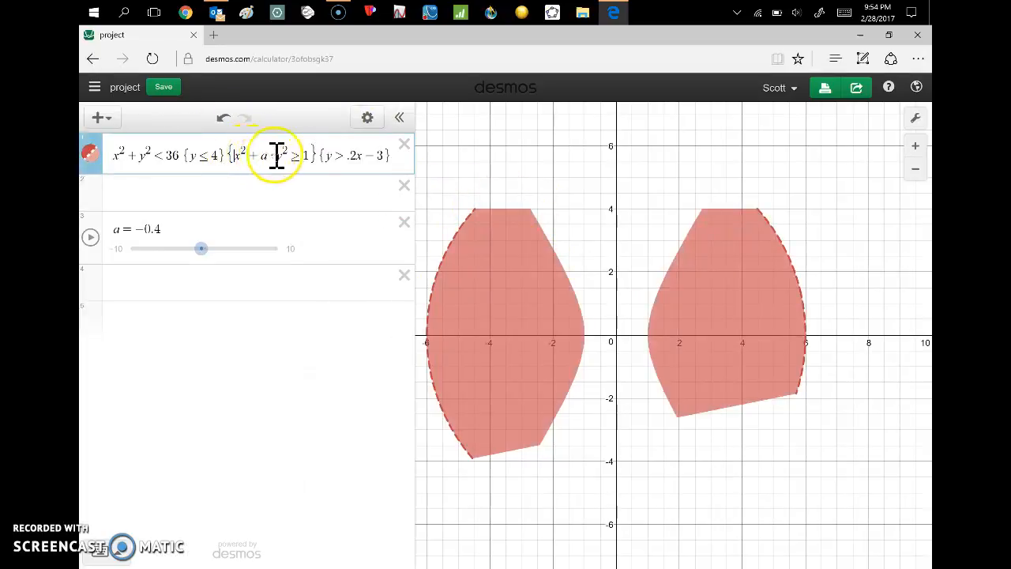
left_click(198, 204)
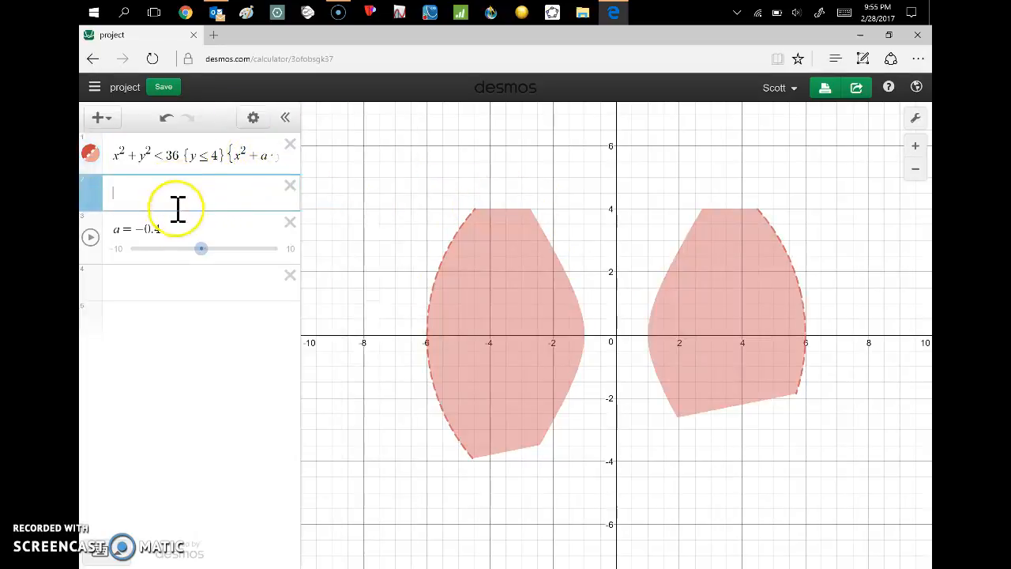
left_click(193, 156)
left_click(147, 156)
left_click(339, 154)
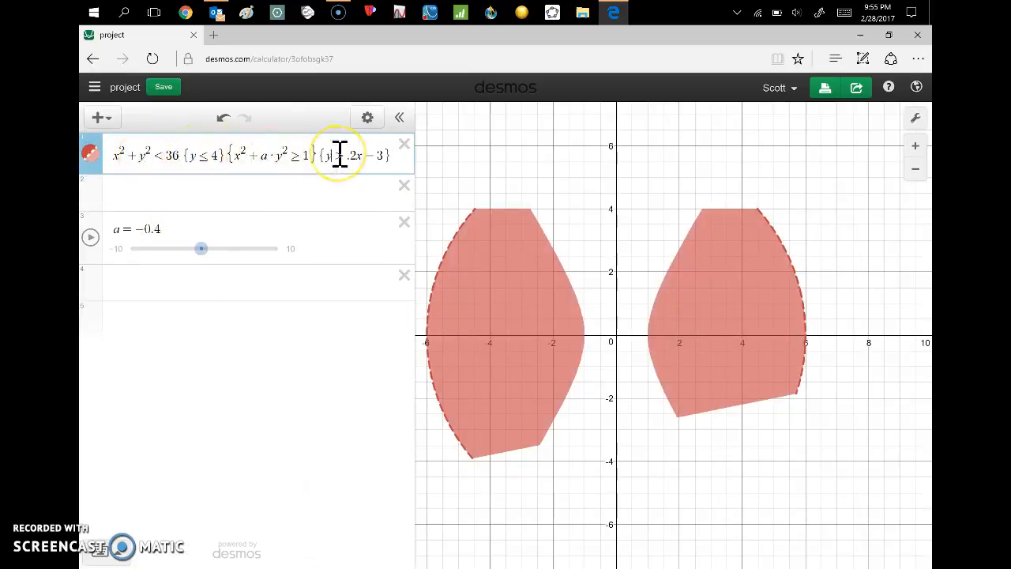
Graph the shaded circle (x - 1)^2 + (y - 2)^2 ≤ 5 in the second expression line
left_click(256, 190)
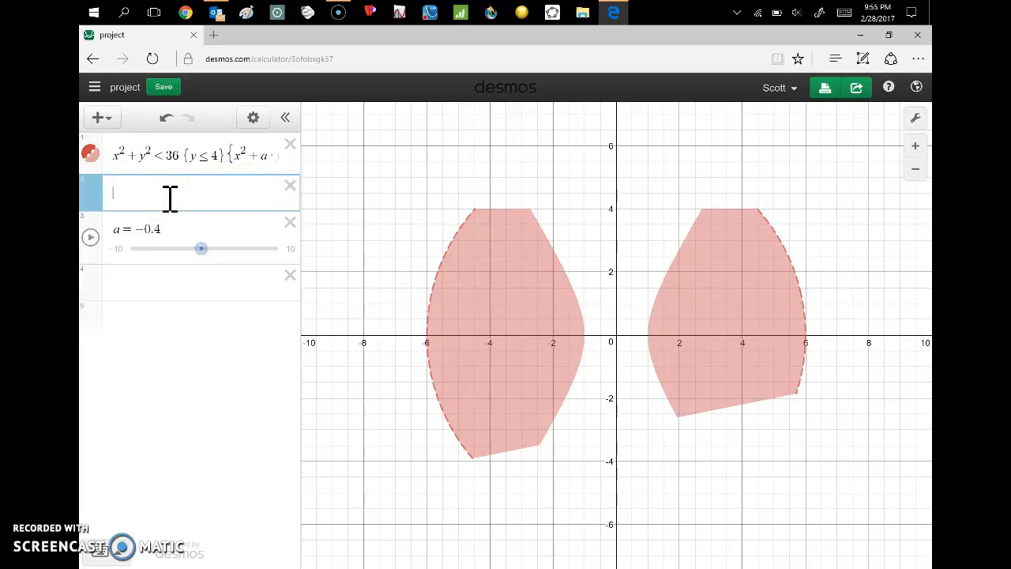
type("(x")
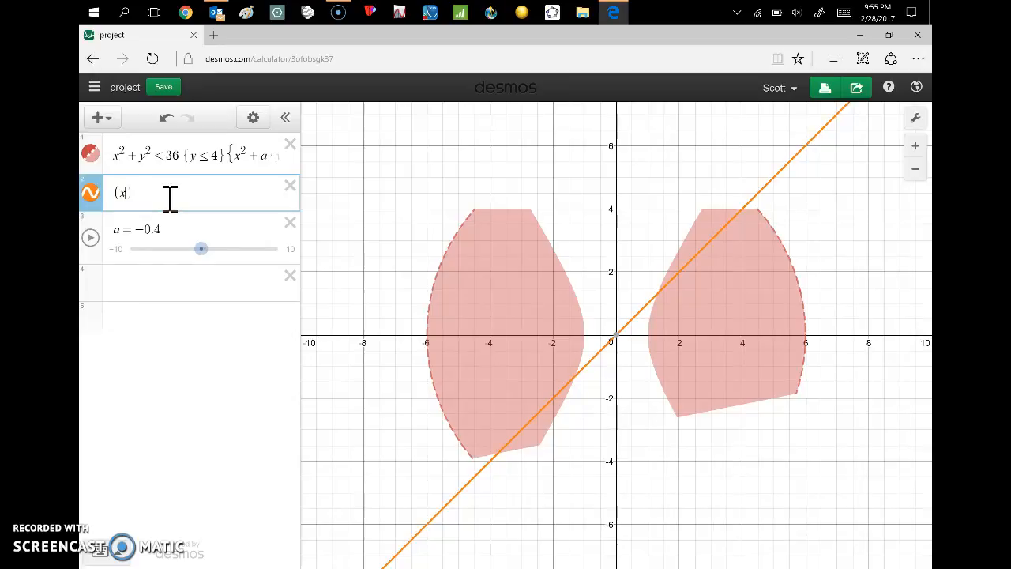
type("-1)")
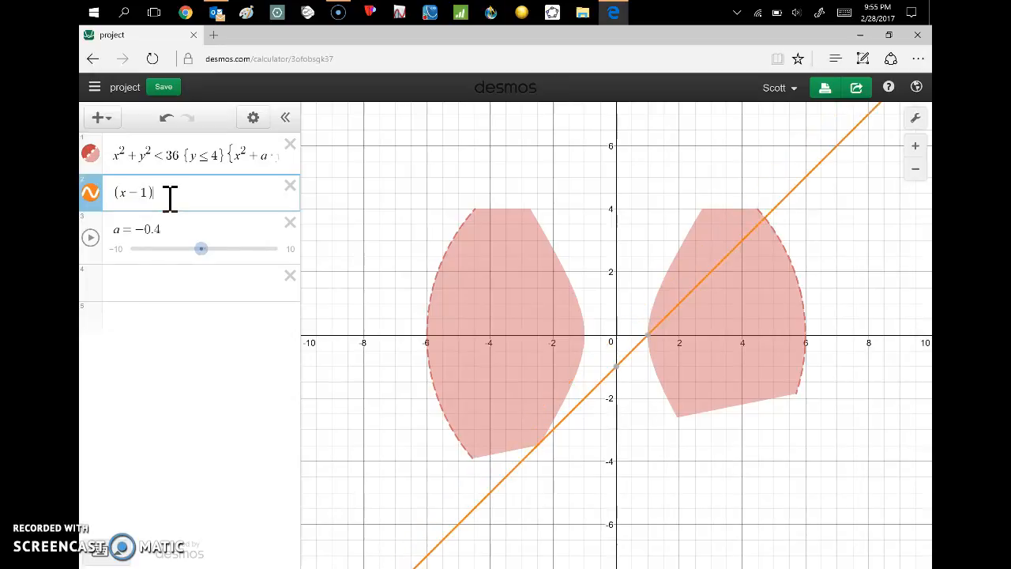
type("^2")
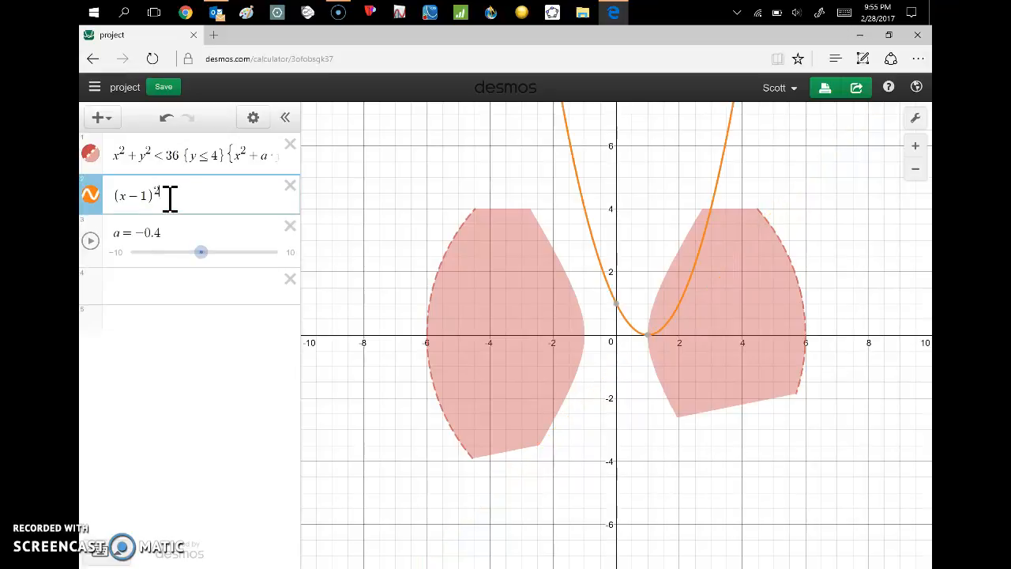
type("+")
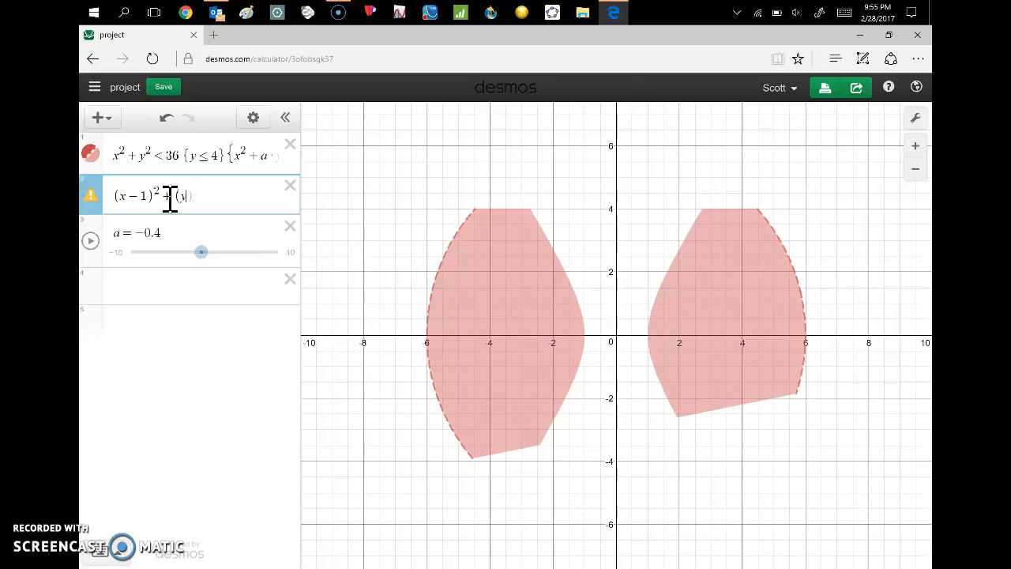
type("(y-2(")
key("BackSpace")
type(")")
type("5")
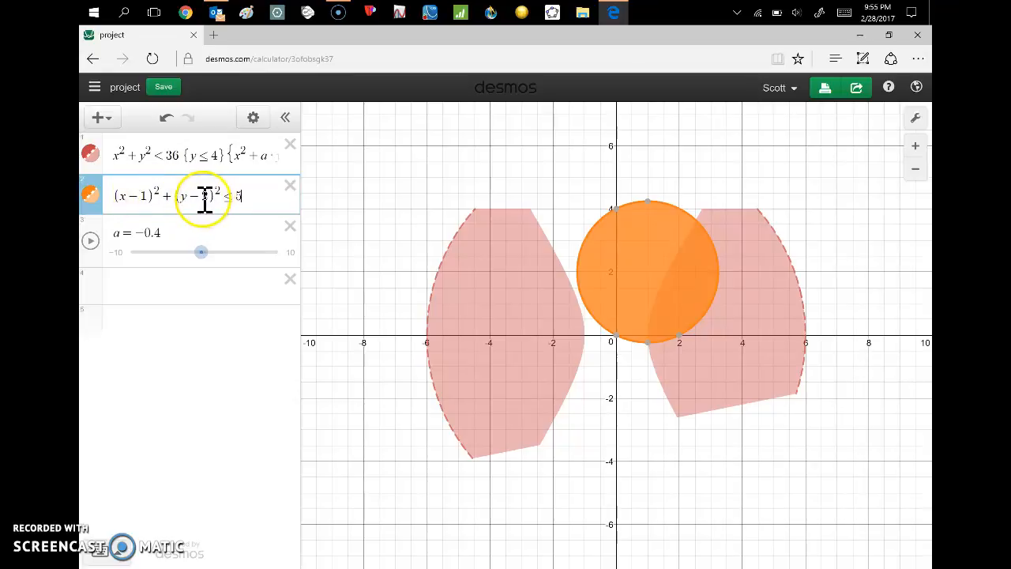
Replace the second circle's centre coordinates with c for x and b for y, and add sliders for both
double_click(207, 198)
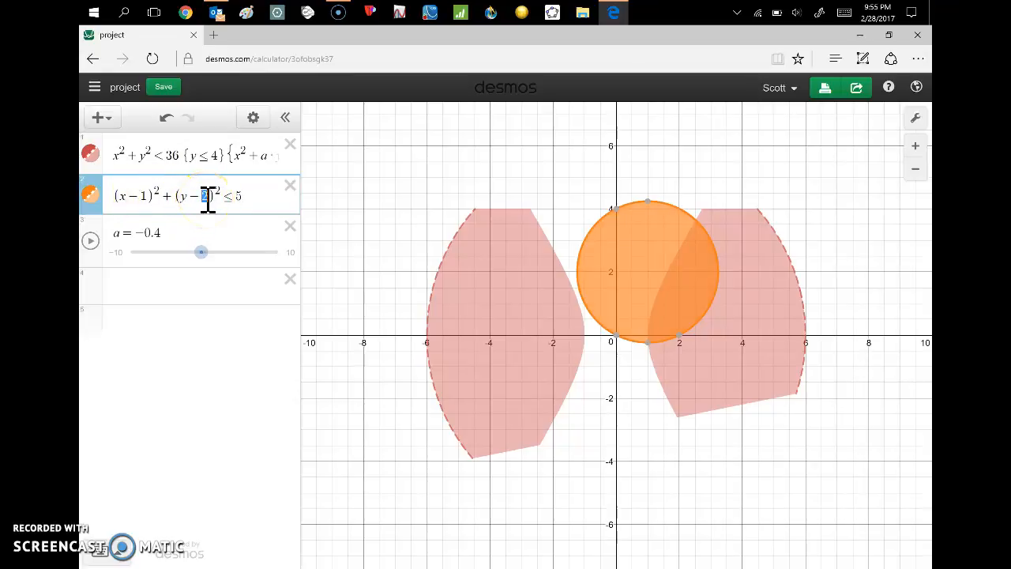
type("b")
double_click(144, 196)
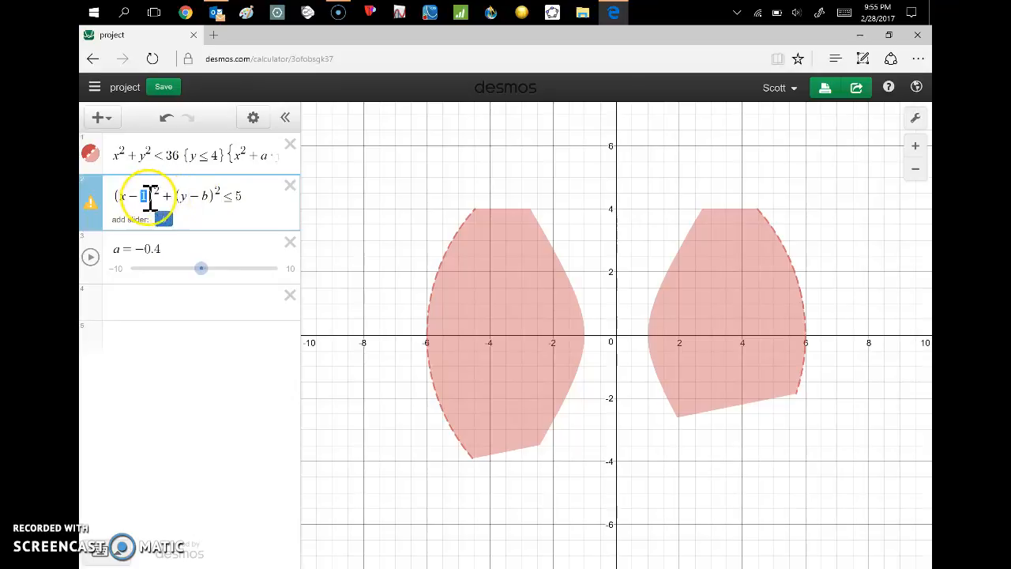
type("c")
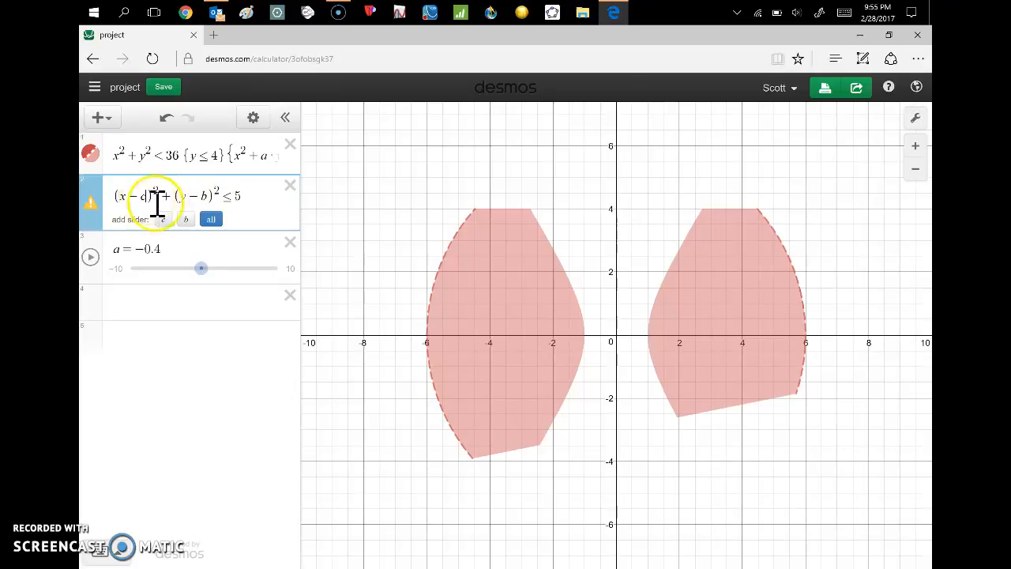
left_click(211, 219)
Reposition the second circle by setting slider c to -0.1 and slider b to 4.7
left_click_drag(210, 305, 230, 316)
mouse_move(216, 272)
left_mouse_down()
mouse_move(234, 269)
mouse_move(209, 256)
mouse_move(207, 265)
left_mouse_up()
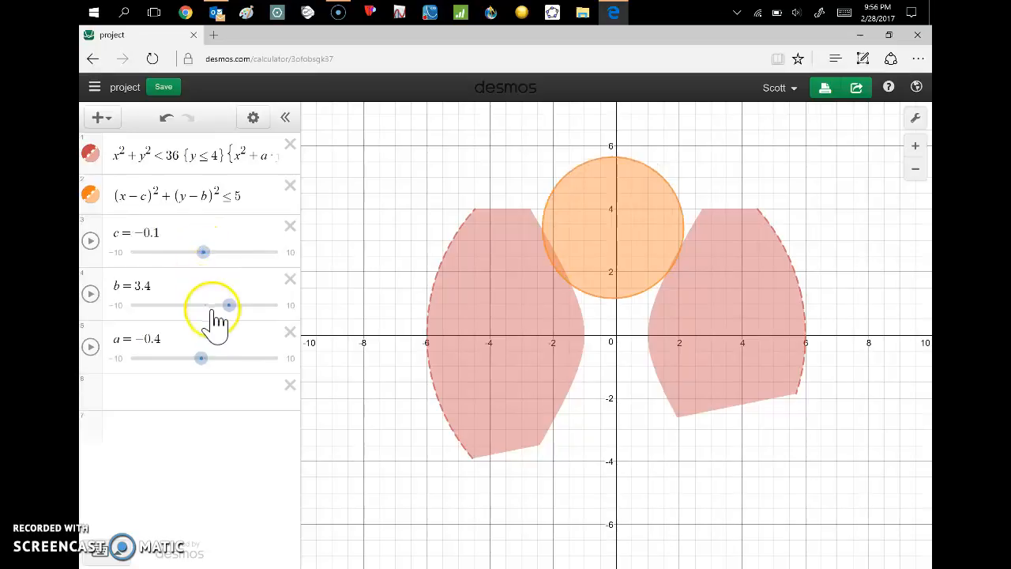
left_click_drag(229, 306, 239, 306)
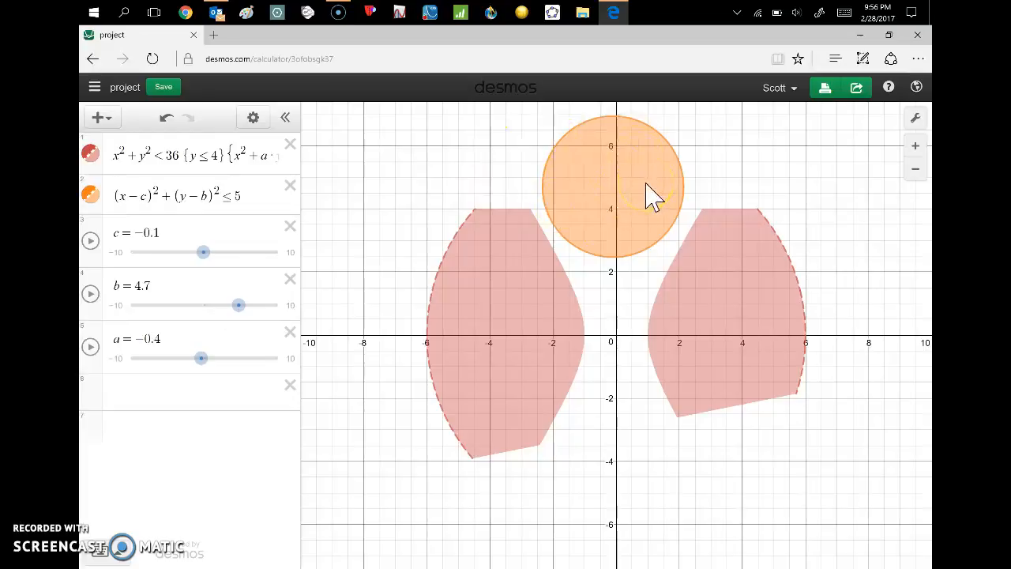
Restrict the second circle with {y < sin(x) + d} and set a new slider for d to 5
left_click(249, 203)
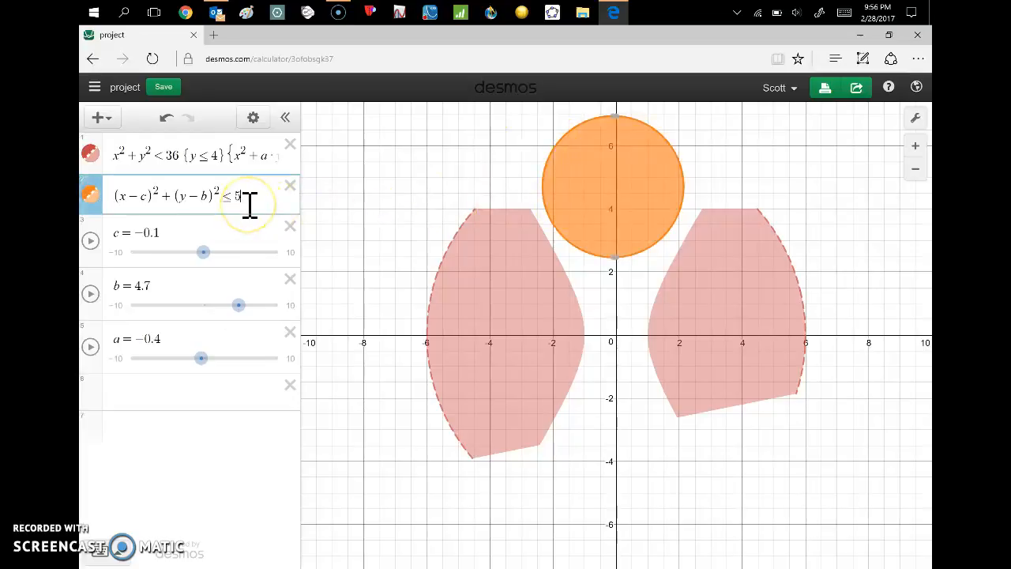
type("{")
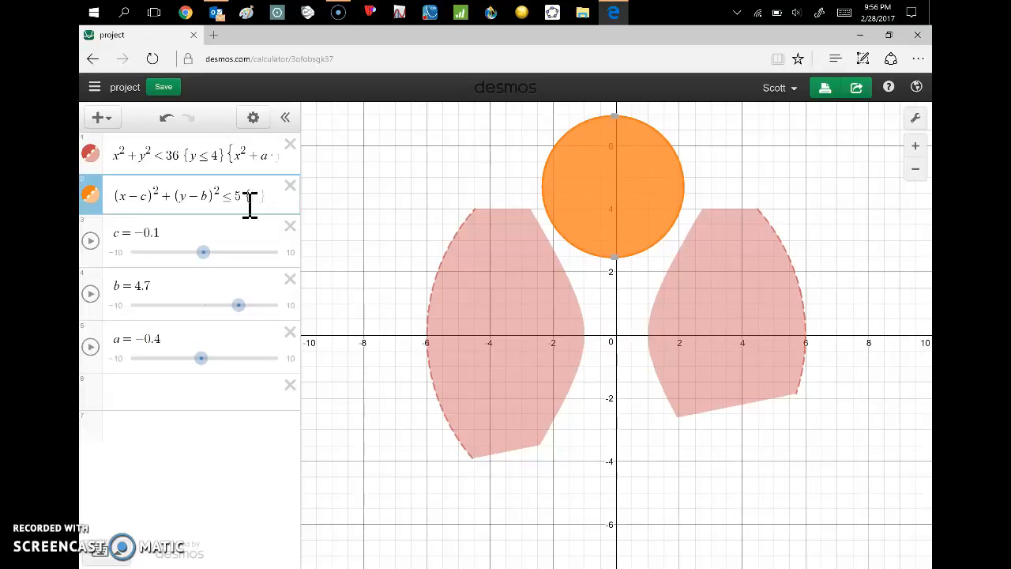
type("x")
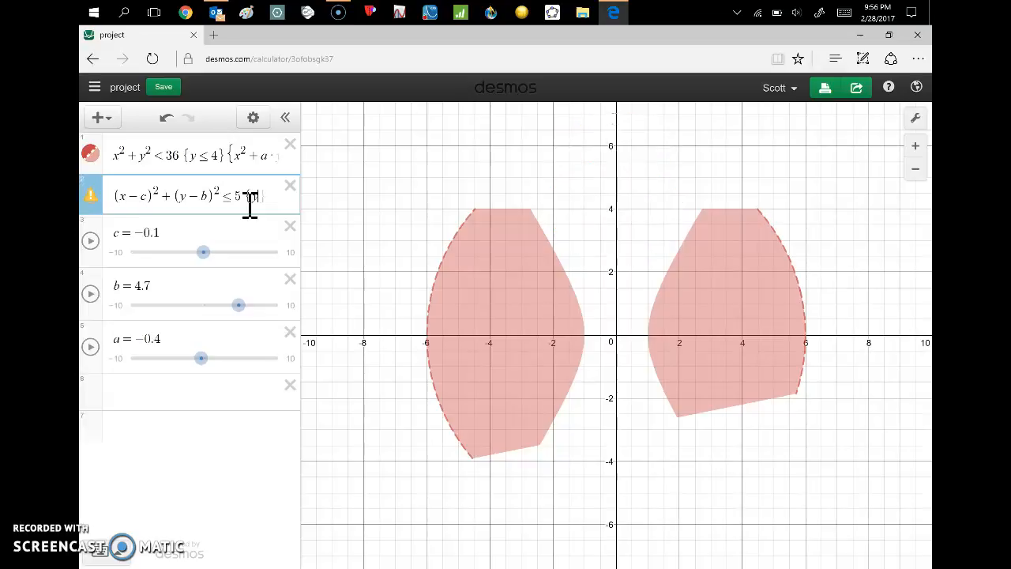
type("<")
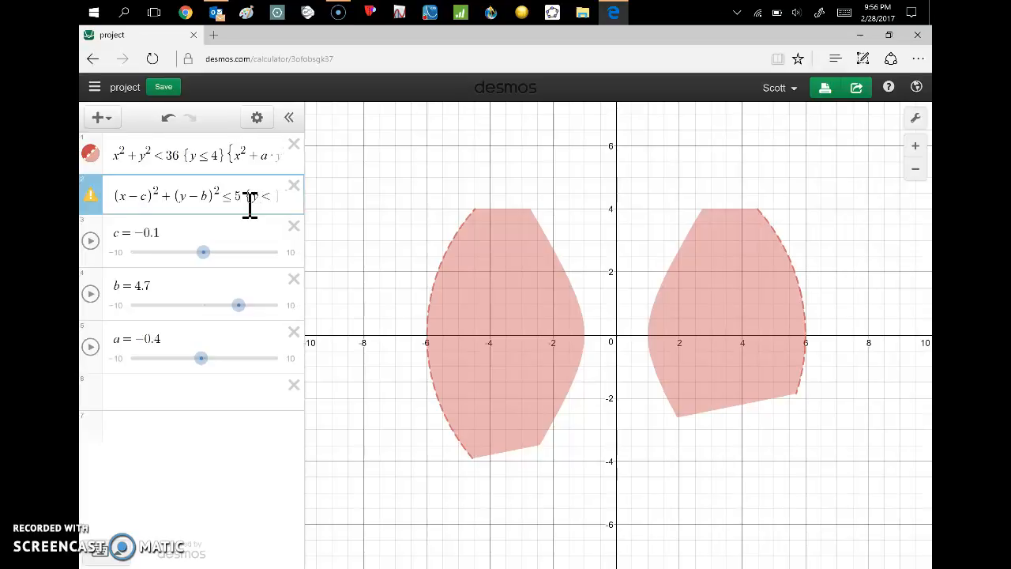
type("sin")
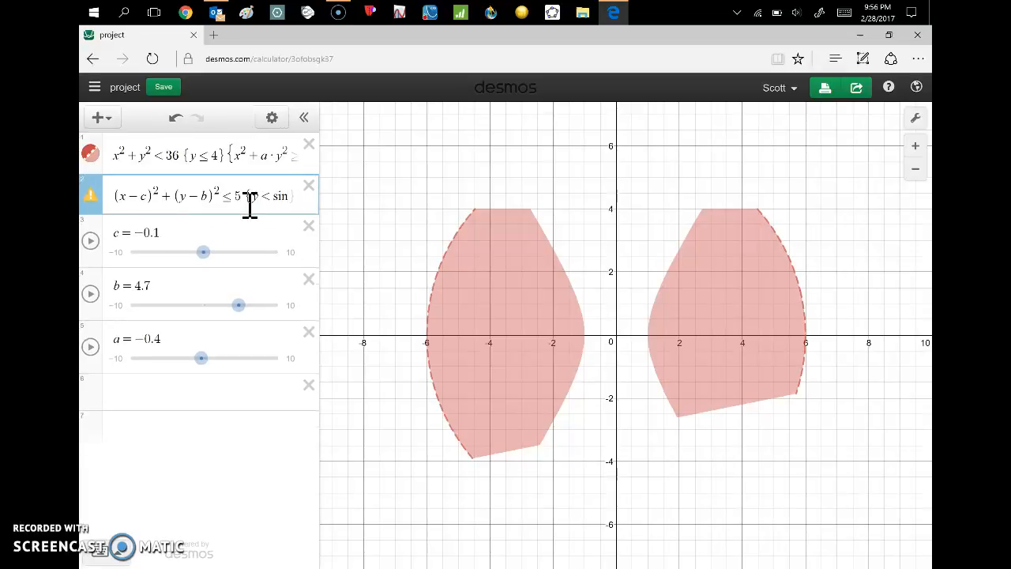
type("(")
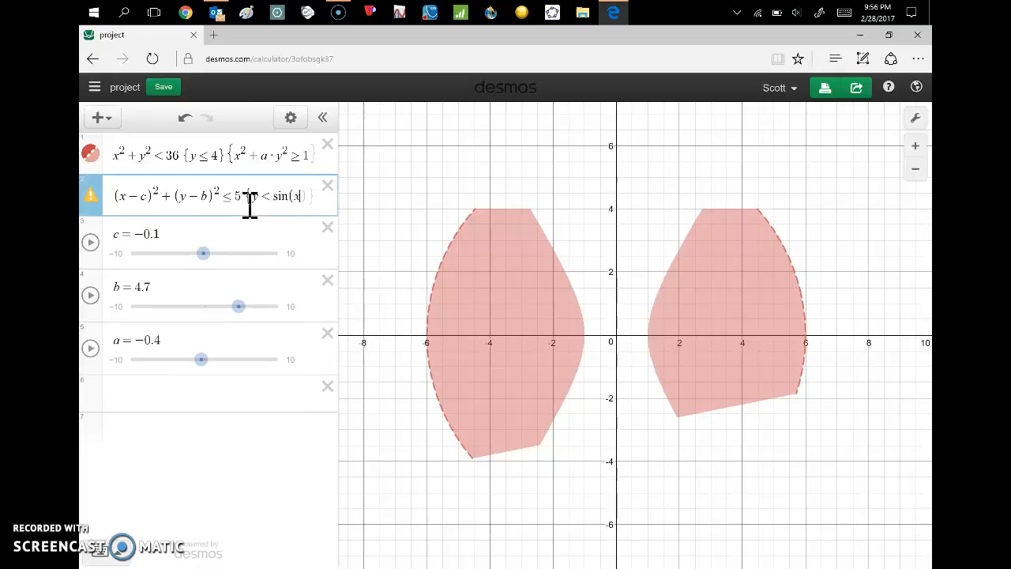
type("x+")
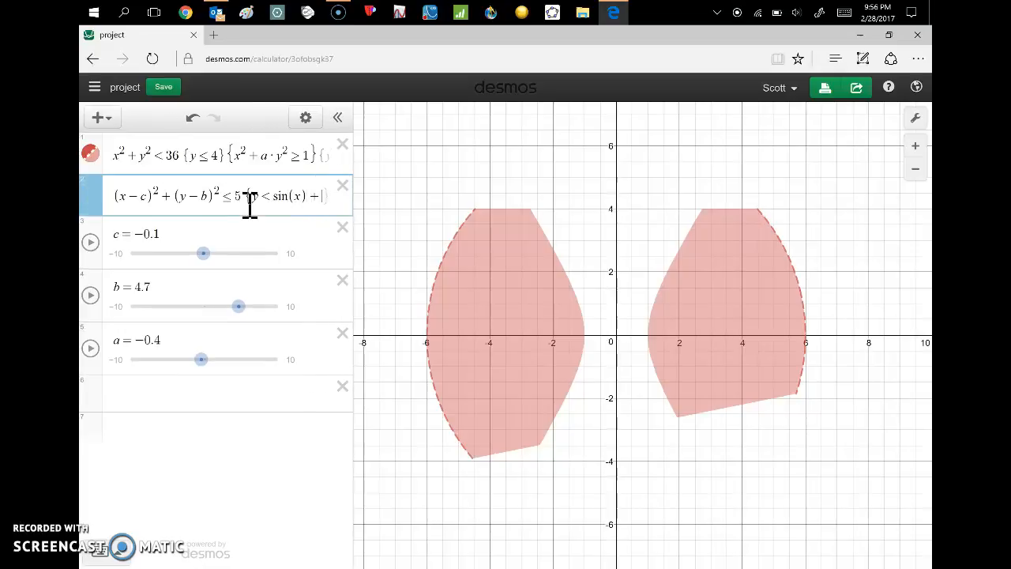
type("d")
left_click(165, 222)
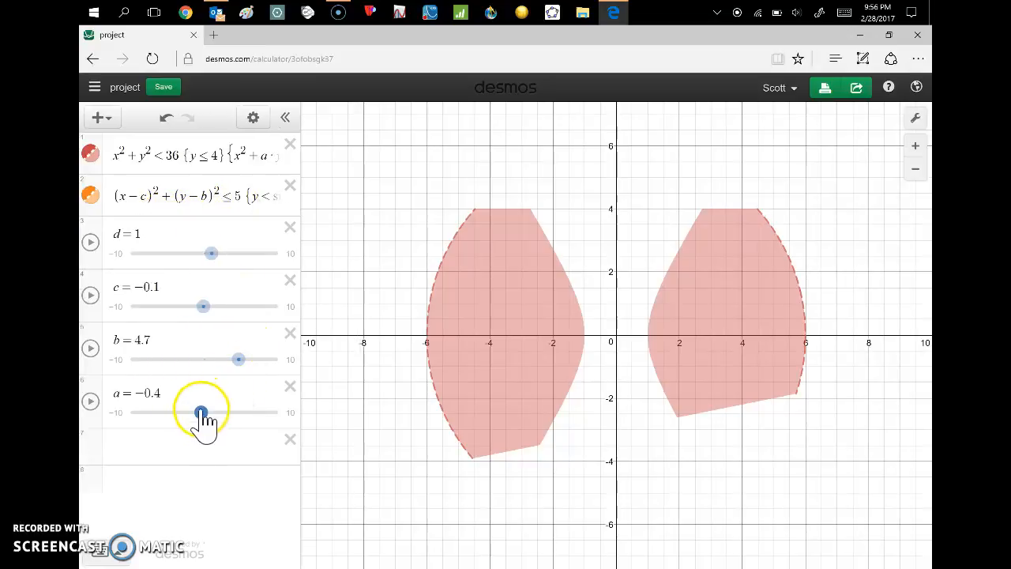
left_click_drag(210, 256, 241, 267)
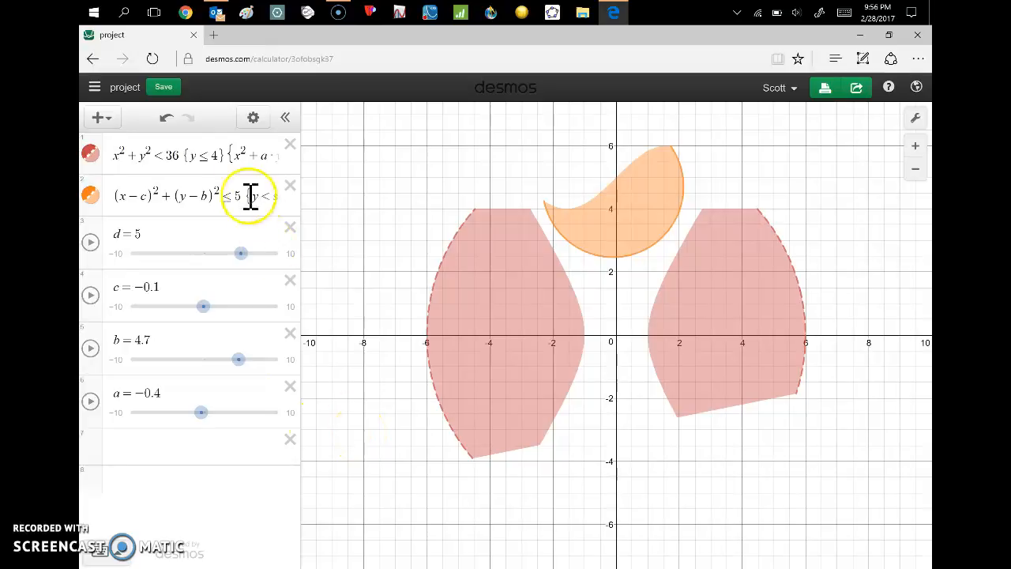
Save the current version of the graph "project"
left_click(162, 88)
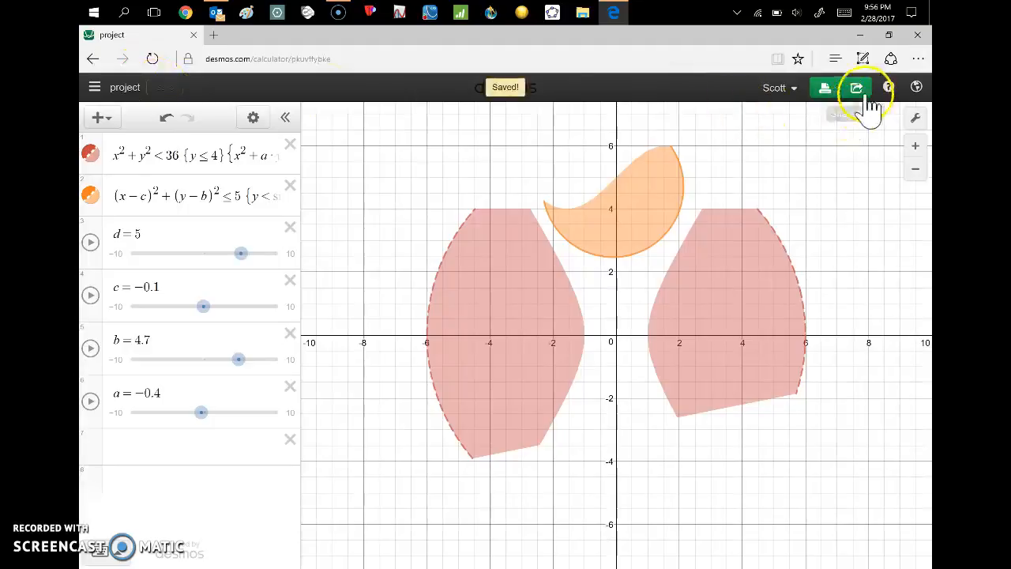
Set up printing of the graph on the Rock-Rm320 (HP Color LaserJet M452nw) printer with Landscape orientation and 100% scale
left_click(825, 89)
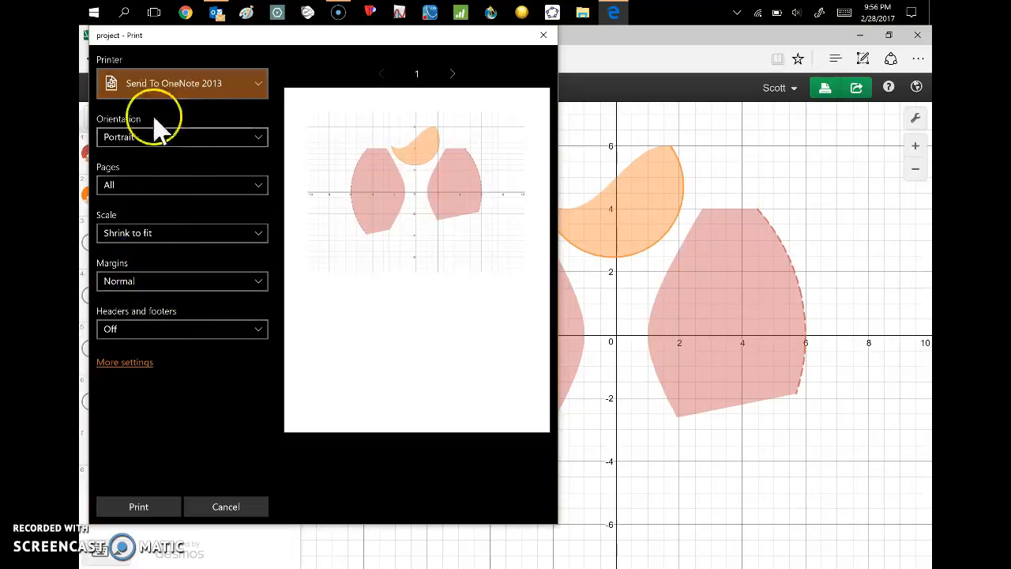
left_click(218, 83)
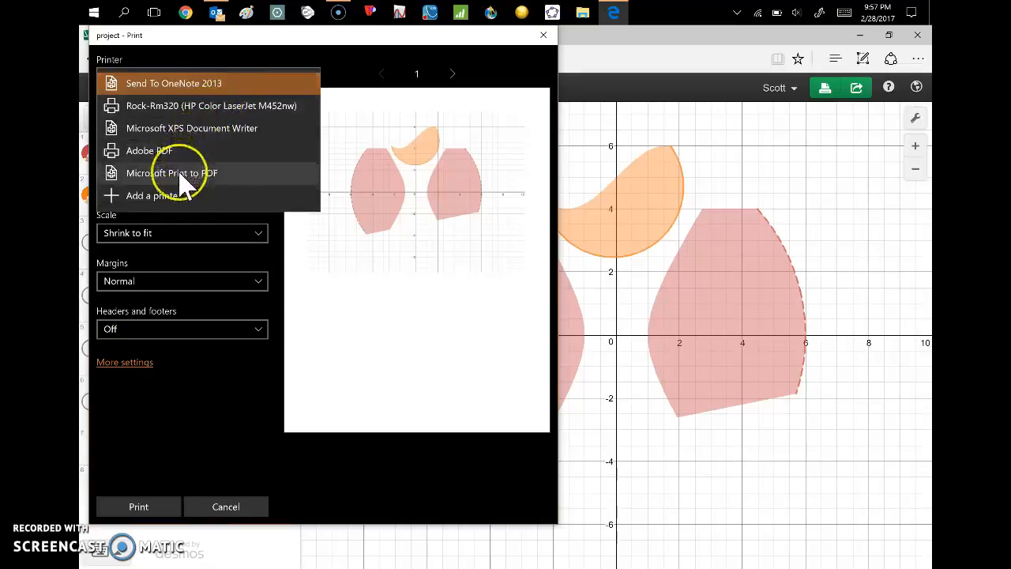
left_click(182, 109)
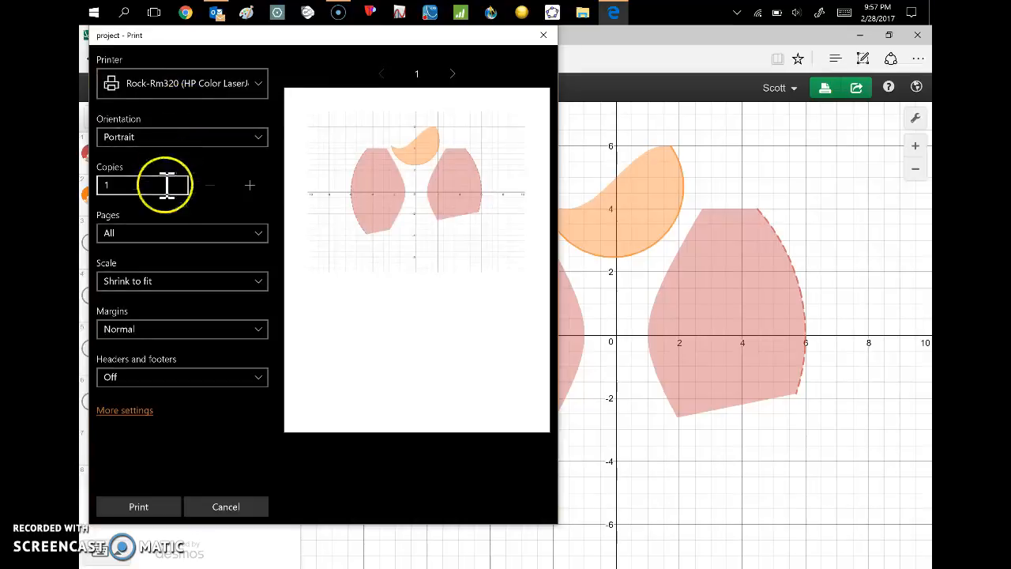
left_click(154, 139)
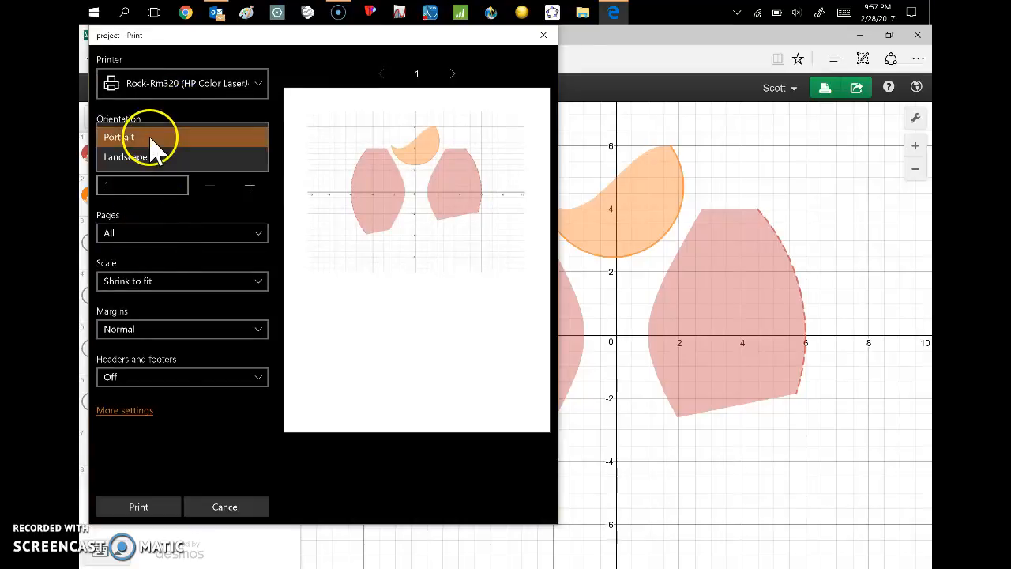
left_click(160, 163)
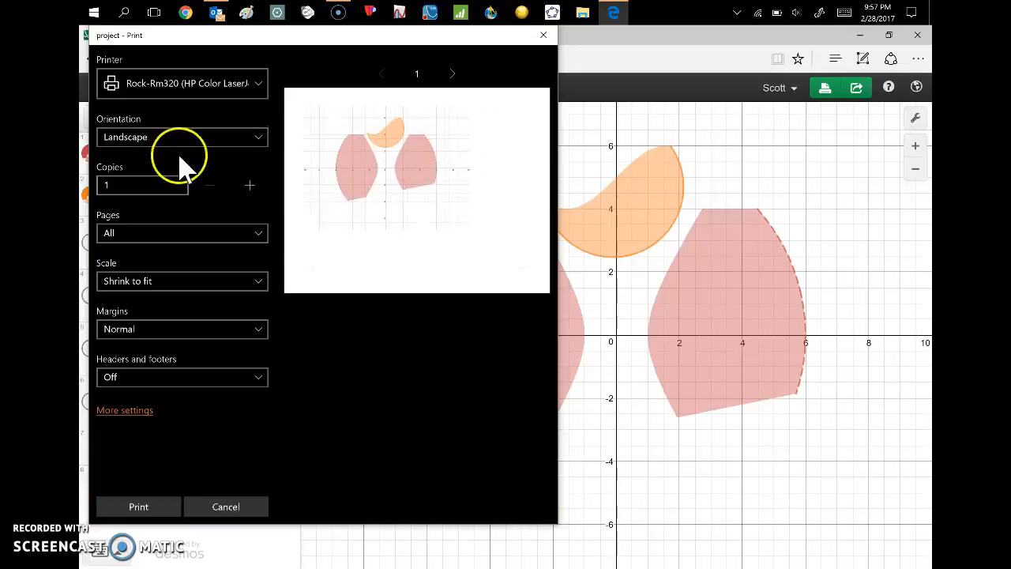
left_click(149, 280)
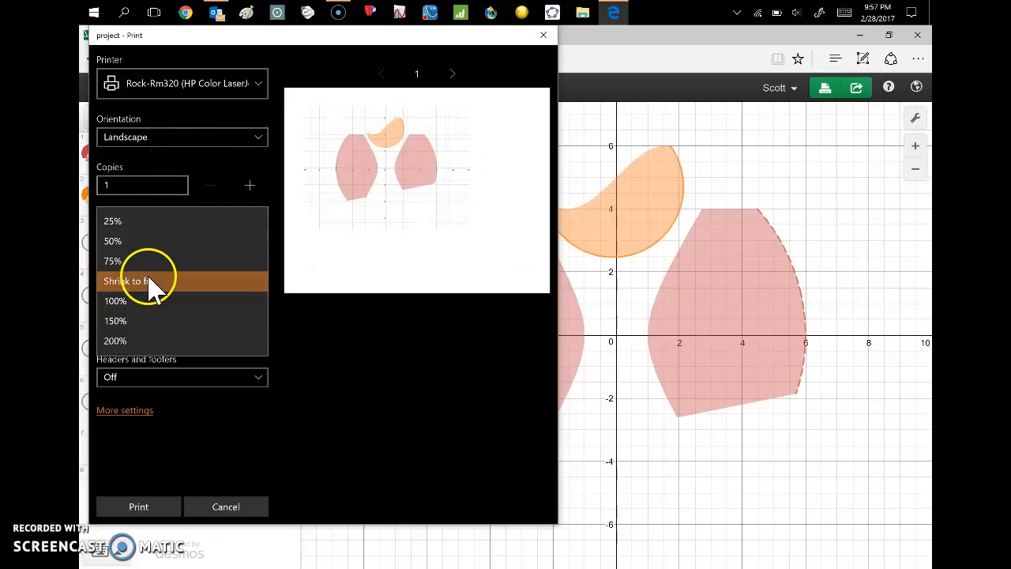
left_click(145, 305)
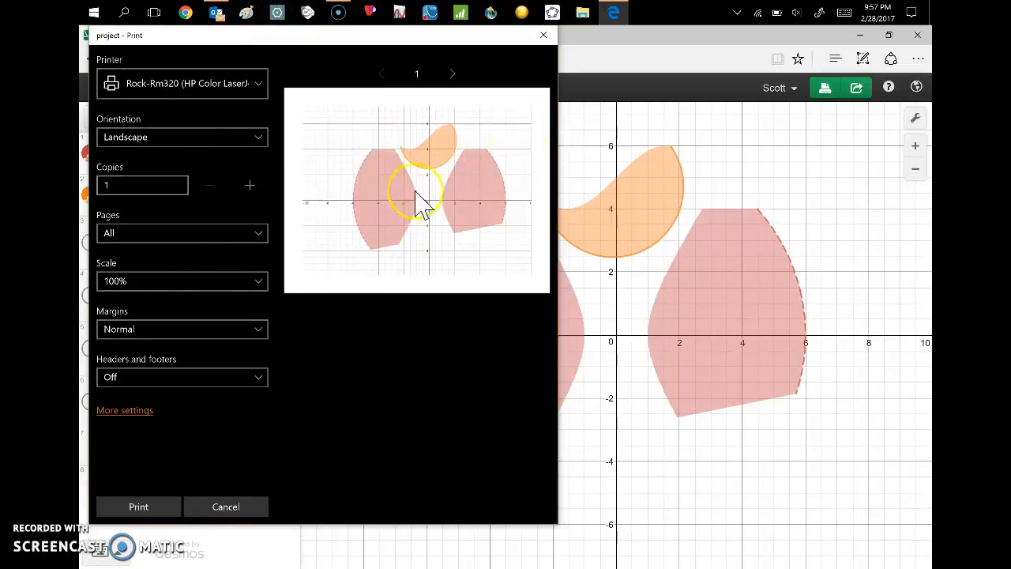
Check the expression page and the graph page in the print preview, and close the print setup without printing
left_click(452, 74)
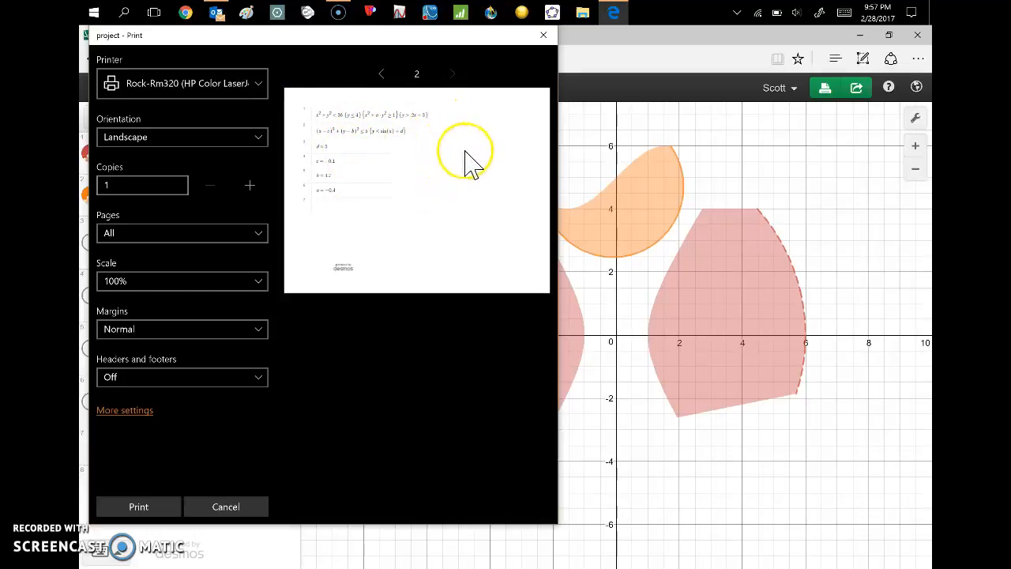
left_click(380, 72)
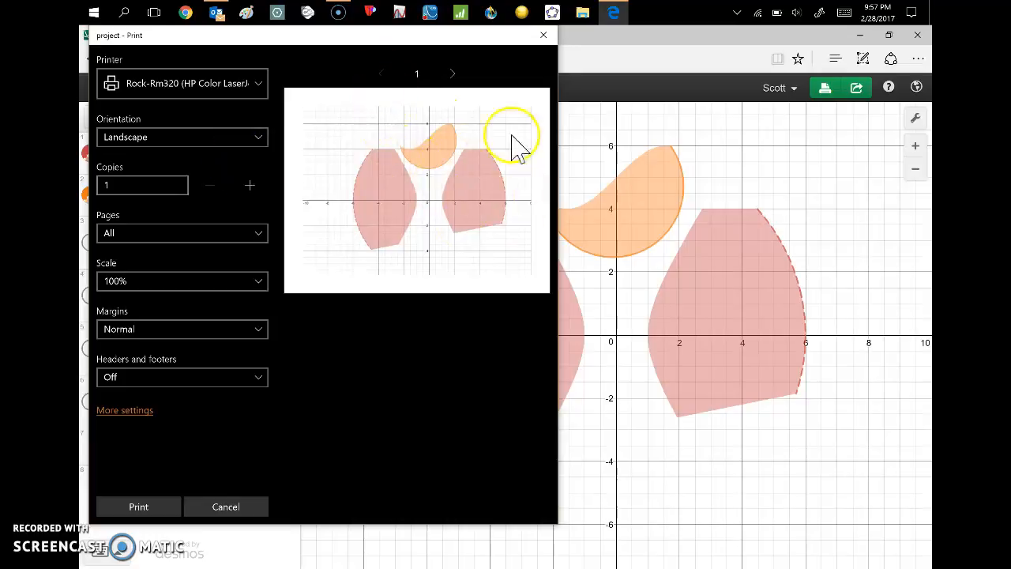
left_click(543, 34)
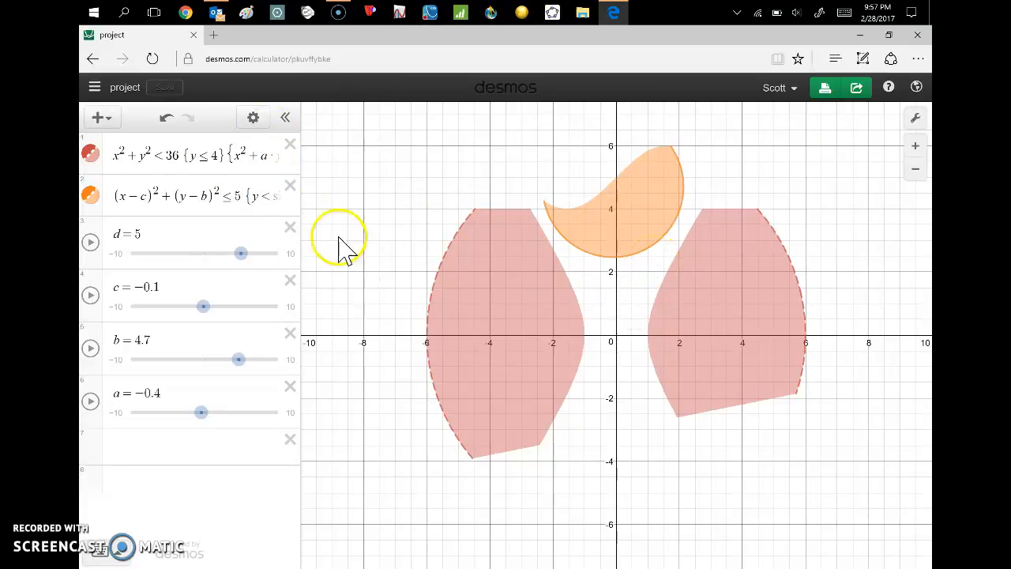
Show the first inequality at full length to examine its curly-brace restrictions, and bring up the on-screen math keypad
left_click(252, 199)
left_click_drag(237, 197, 270, 178)
left_click(237, 162)
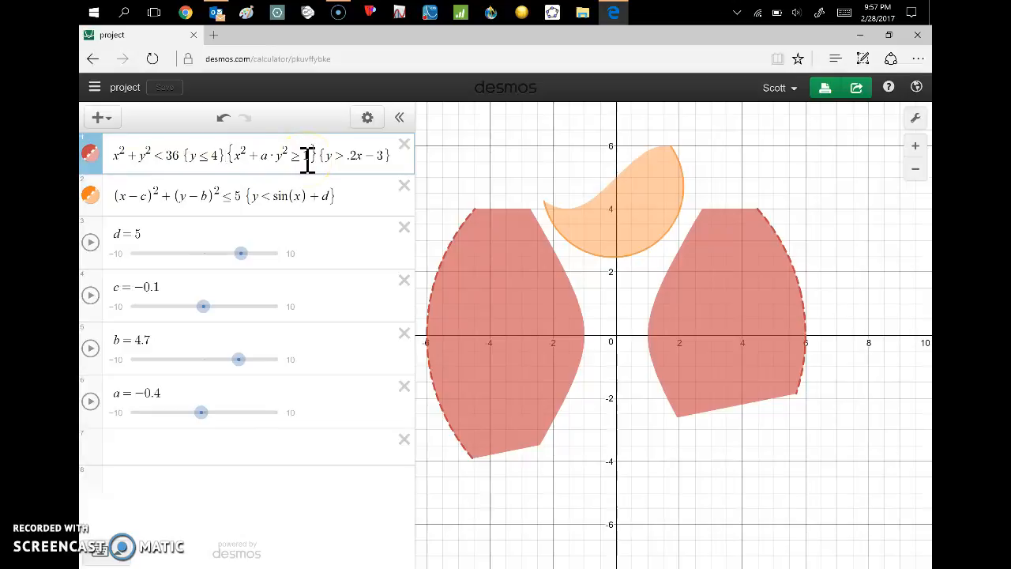
left_click(96, 548)
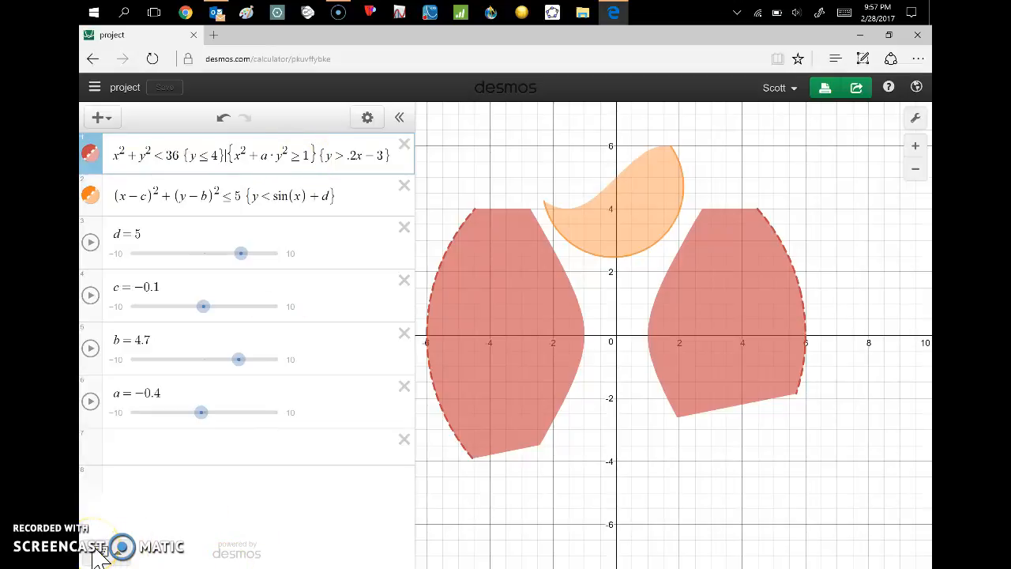